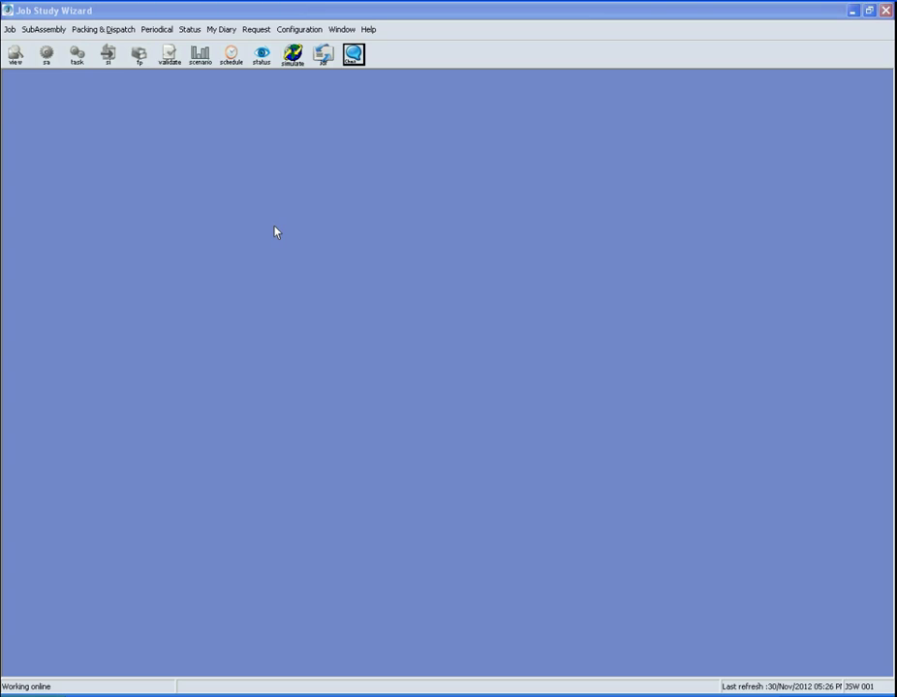
Review the final product status of all jobs and exit the listing
{"action": "left_click", "coordinate": [191, 30]}
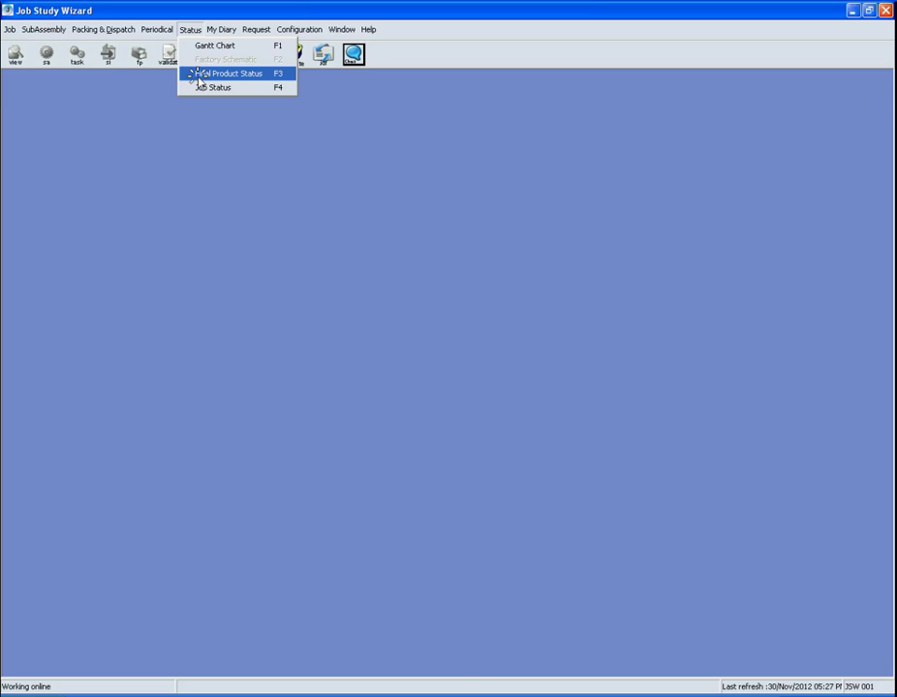
{"action": "left_click", "coordinate": [186, 73]}
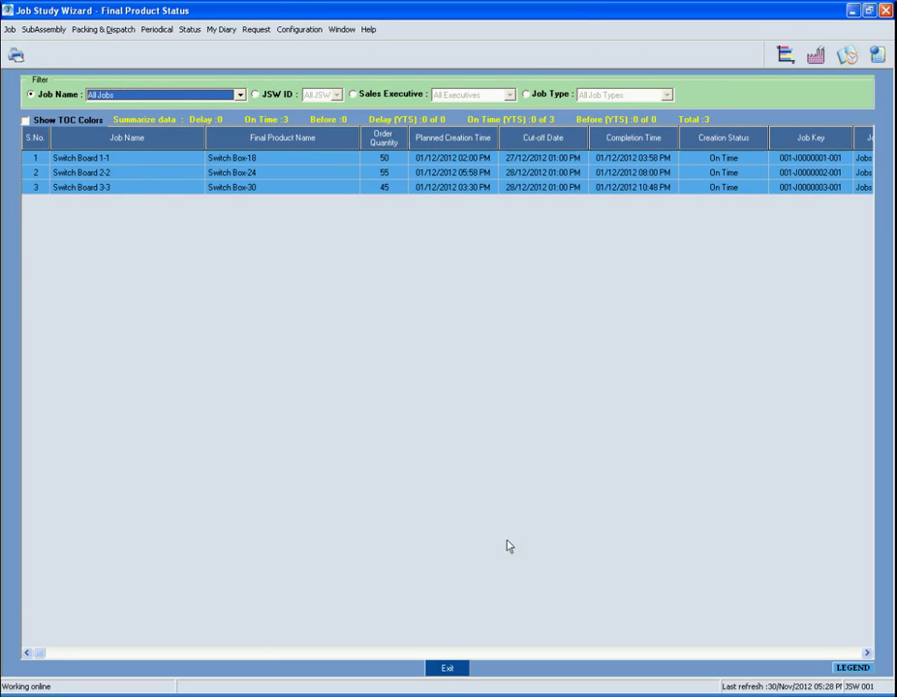
{"action": "left_click", "coordinate": [446, 672]}
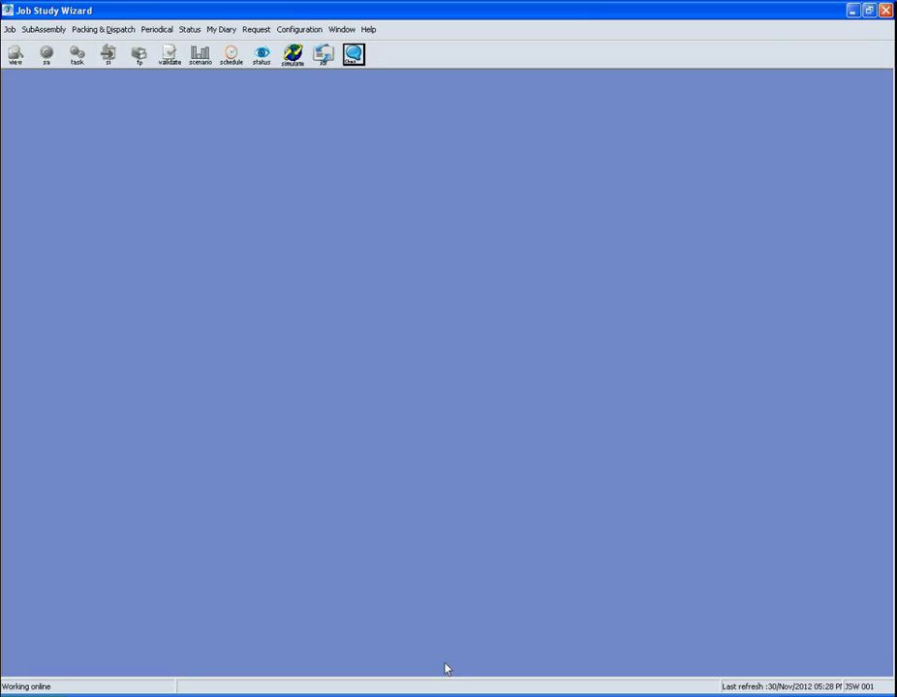
Review the job status list, check the stamp JDF request options for Switch Board 3-3, and exit
{"action": "left_click", "coordinate": [189, 29]}
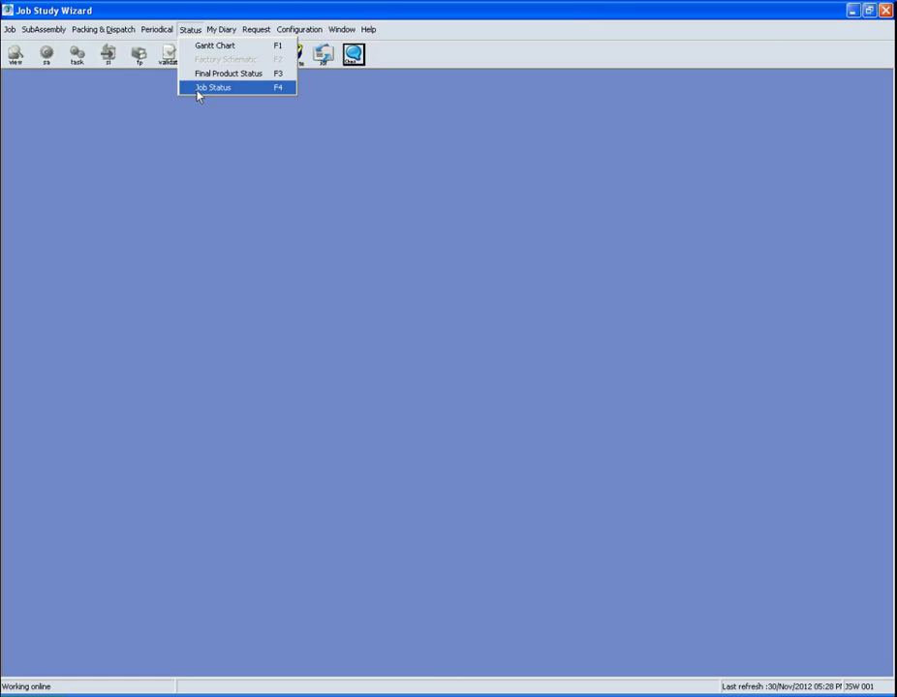
{"action": "left_click", "coordinate": [197, 89]}
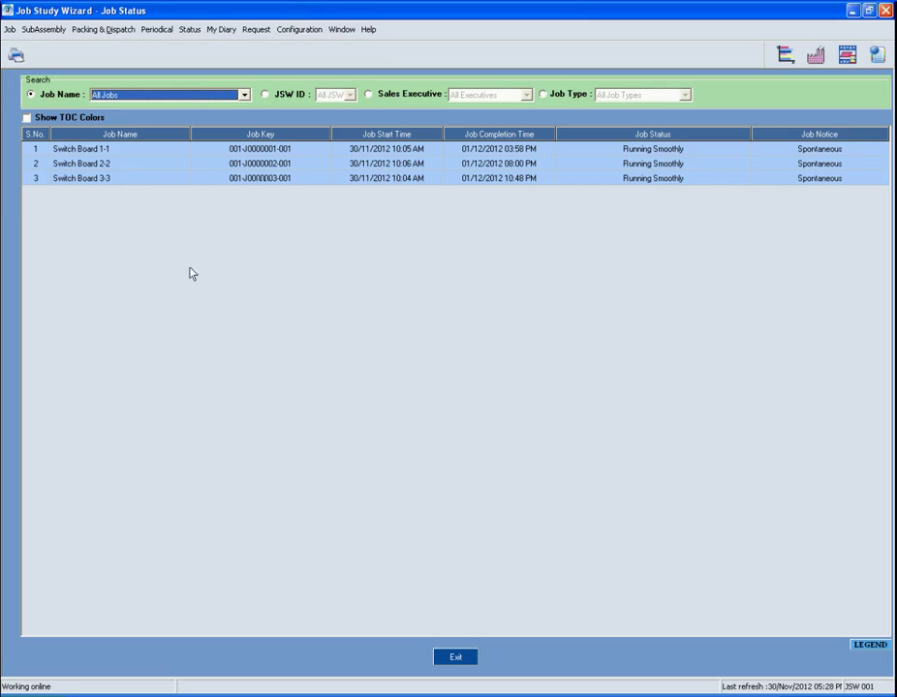
{"action": "right_click", "coordinate": [304, 180]}
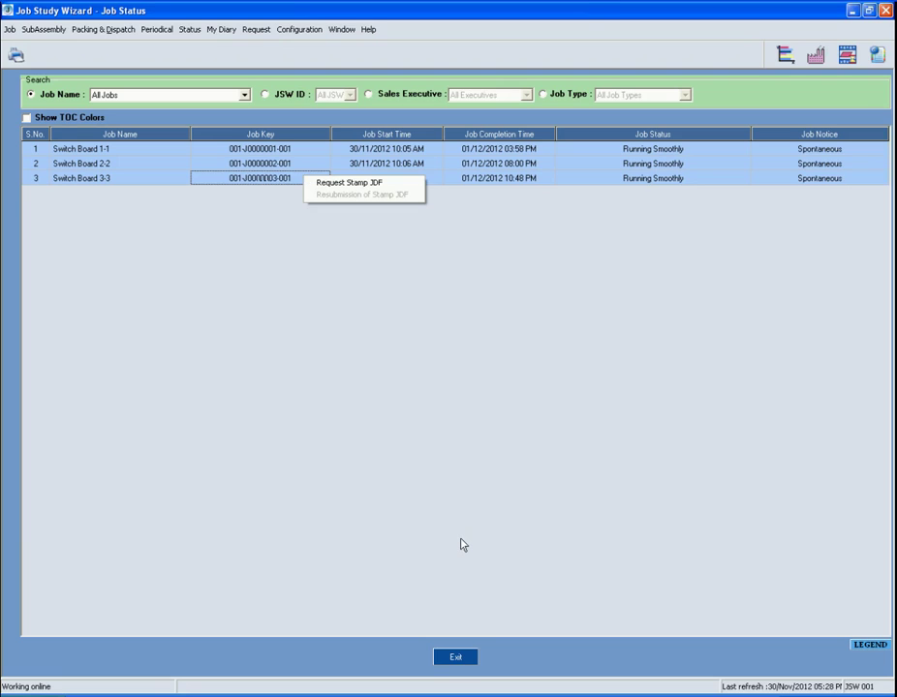
{"action": "left_click", "coordinate": [457, 658]}
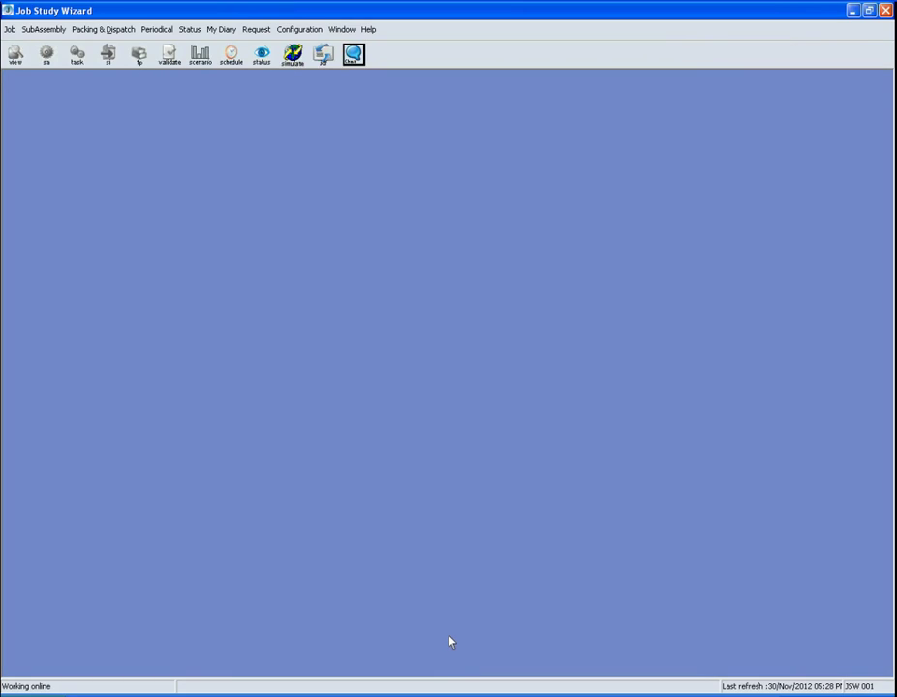
Open the Shop-Floor Status chart window and try to apply time scale 6
{"action": "left_click", "coordinate": [263, 60]}
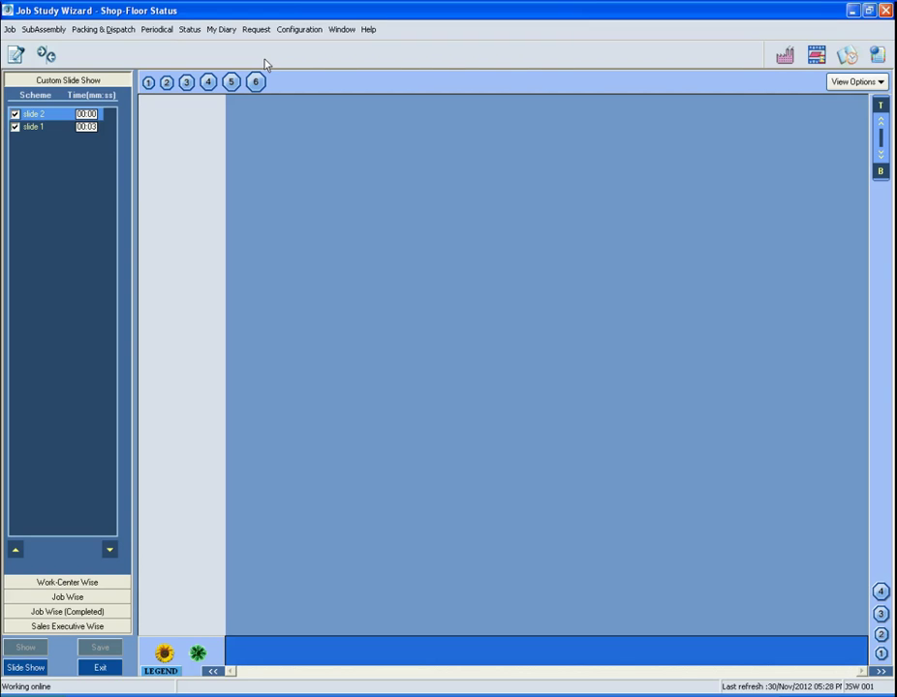
{"action": "left_click", "coordinate": [257, 83]}
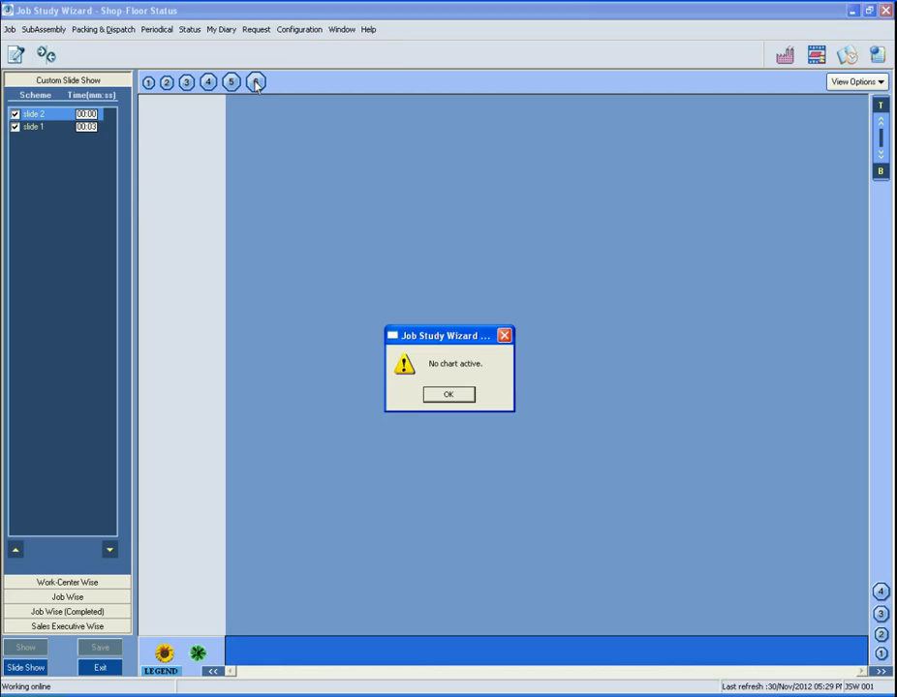
{"action": "left_click", "coordinate": [449, 394]}
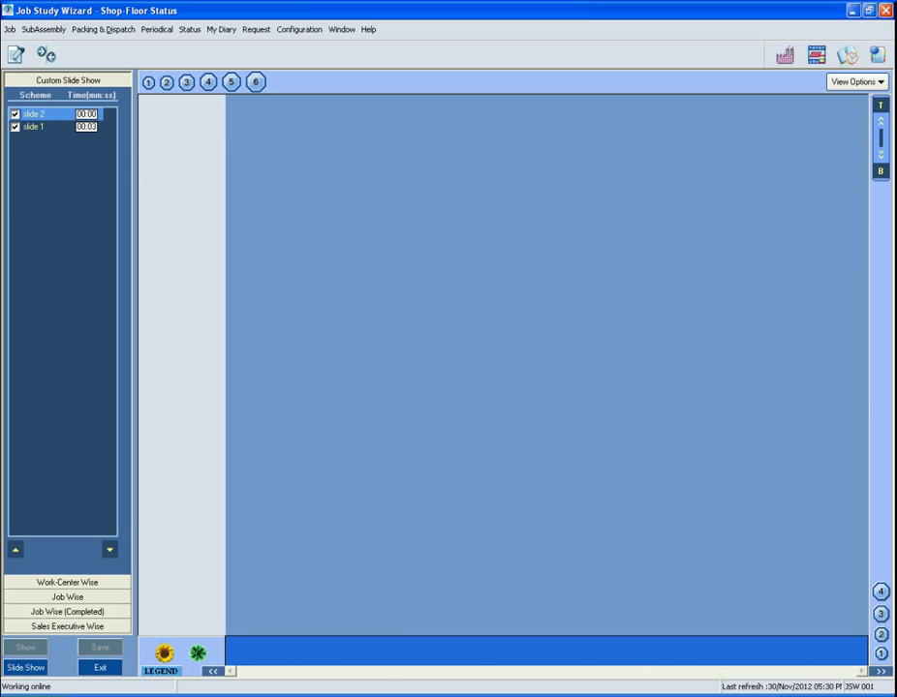
{"action": "left_click", "coordinate": [448, 395]}
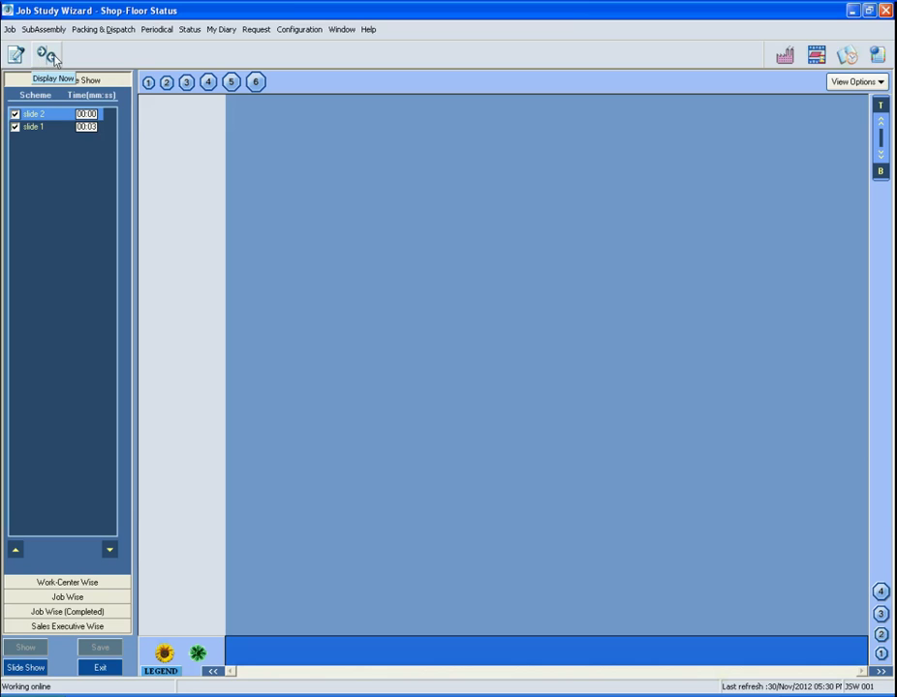
{"action": "left_click", "coordinate": [780, 64]}
{"action": "left_click", "coordinate": [463, 396]}
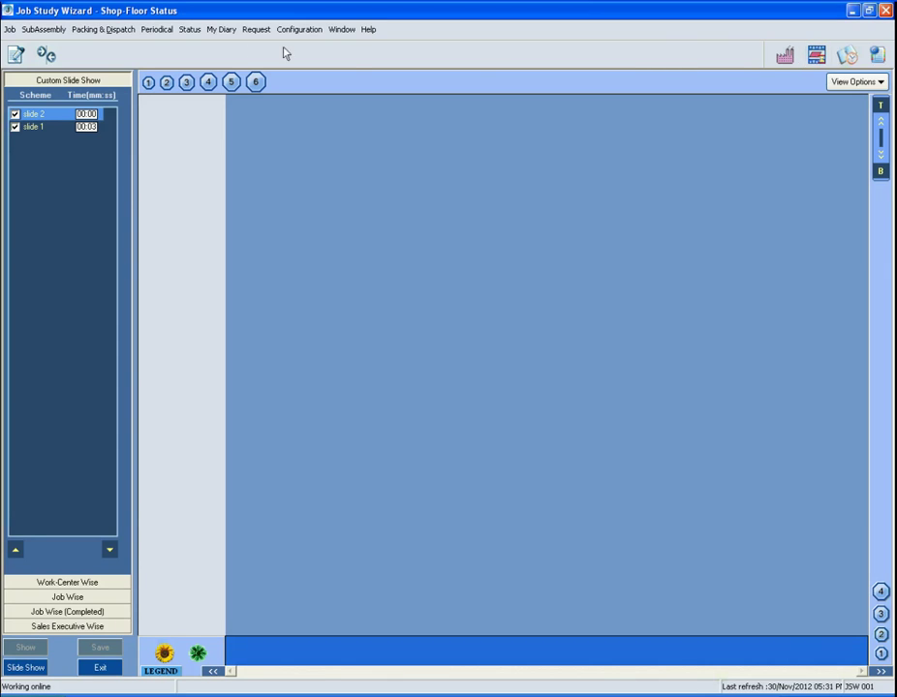
{"action": "left_click", "coordinate": [190, 30]}
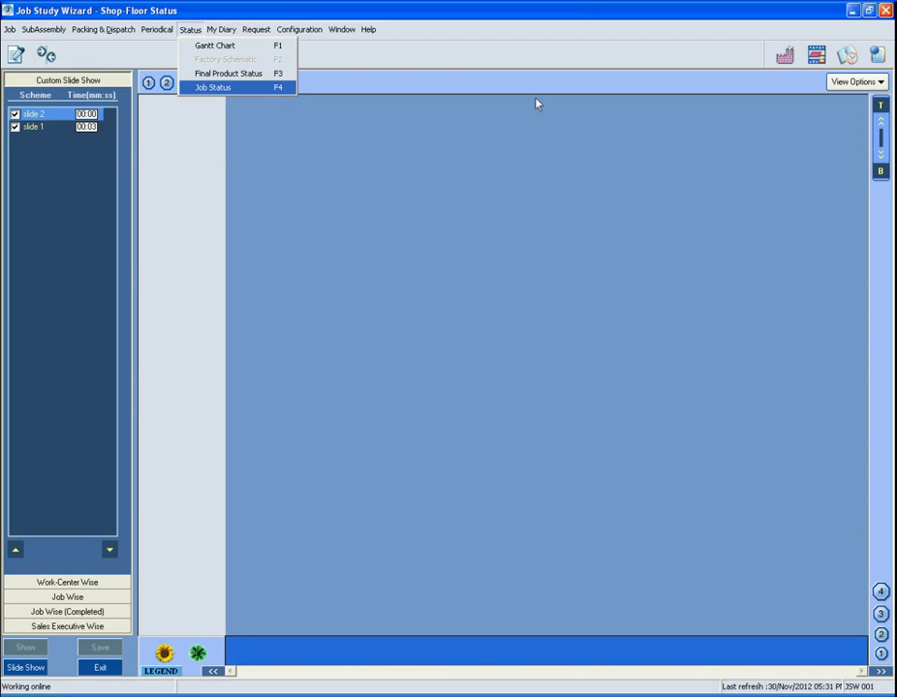
{"action": "left_click", "coordinate": [730, 64]}
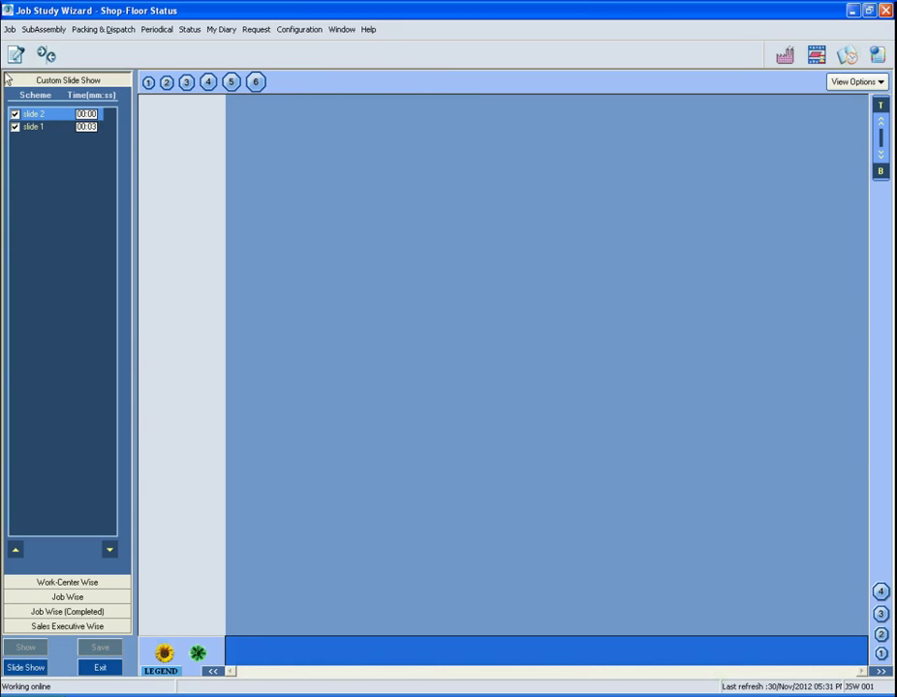
Look through the Work-Center Wise, Job Wise and Job Wise (Completed) groupings and return to the Custom Slide Show list
{"action": "left_click", "coordinate": [19, 585]}
{"action": "left_click", "coordinate": [10, 597]}
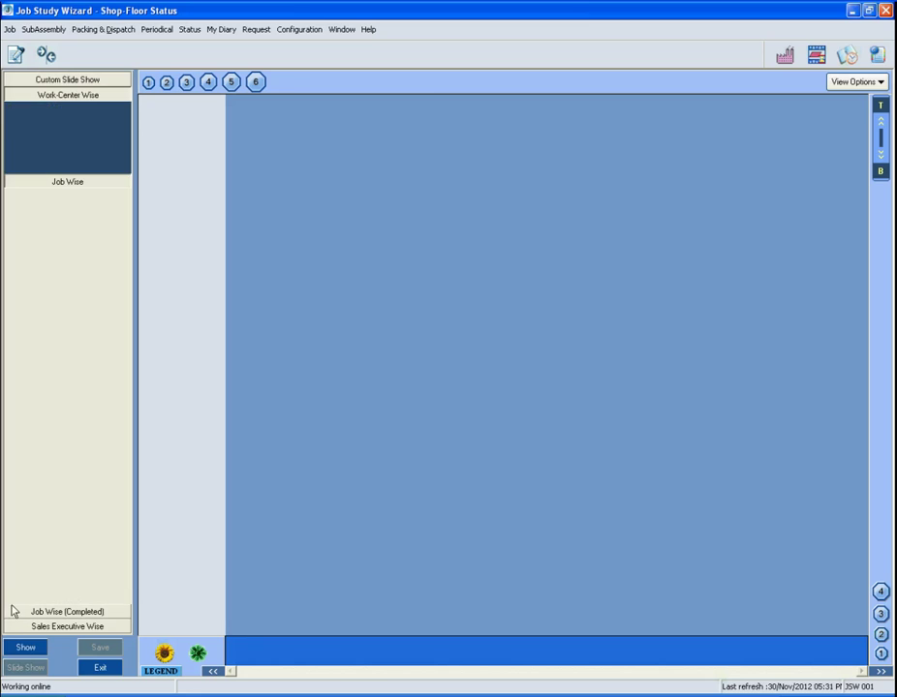
{"action": "left_click", "coordinate": [13, 613]}
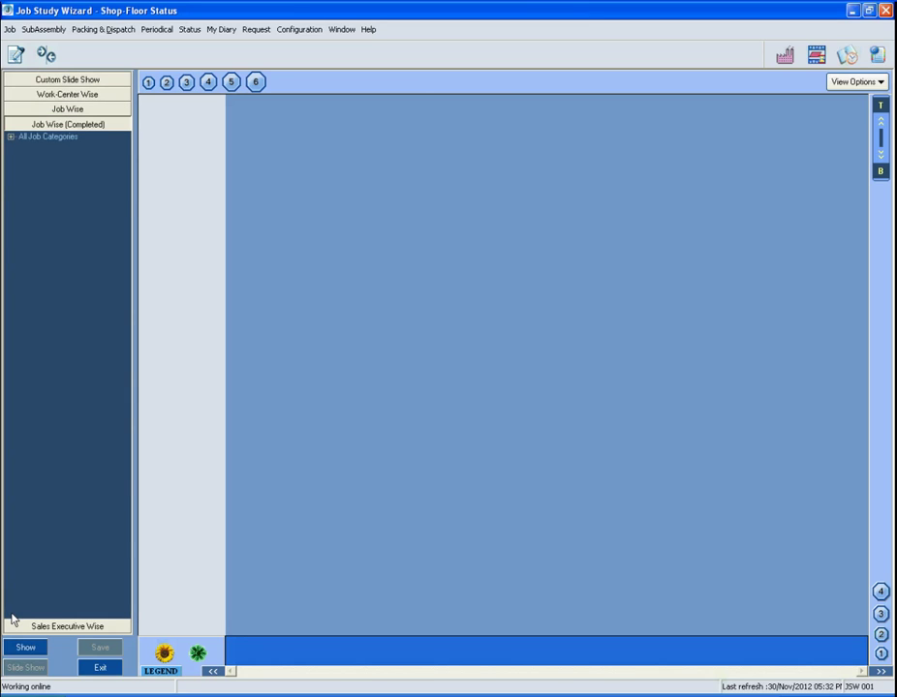
{"action": "left_click", "coordinate": [451, 396]}
{"action": "left_click", "coordinate": [28, 81]}
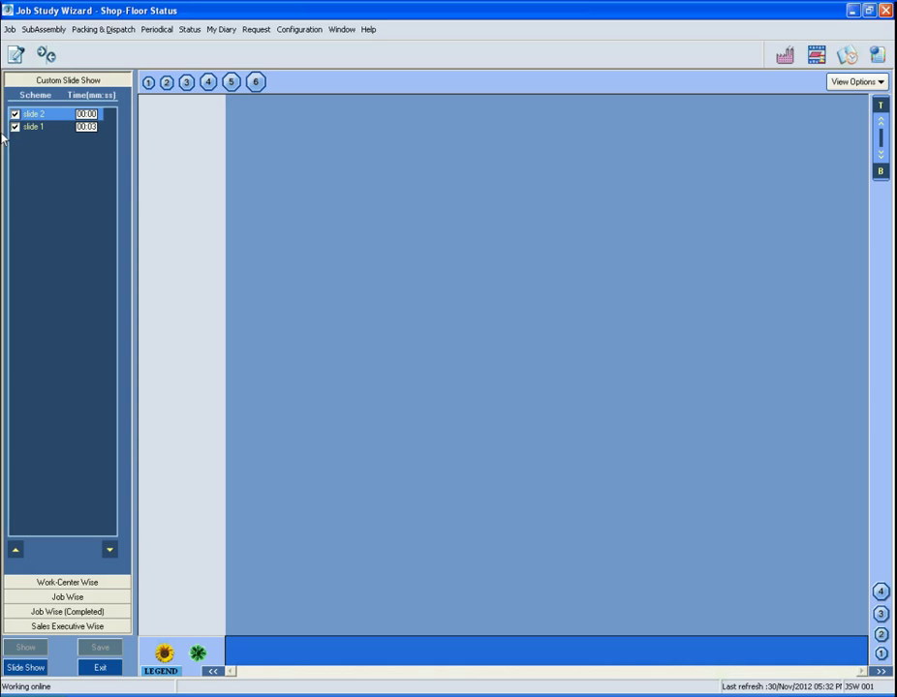
Expand the work-center hierarchy down to Carpentry Shop and display the work-center chart for the whole PLANT
{"action": "left_click", "coordinate": [68, 584]}
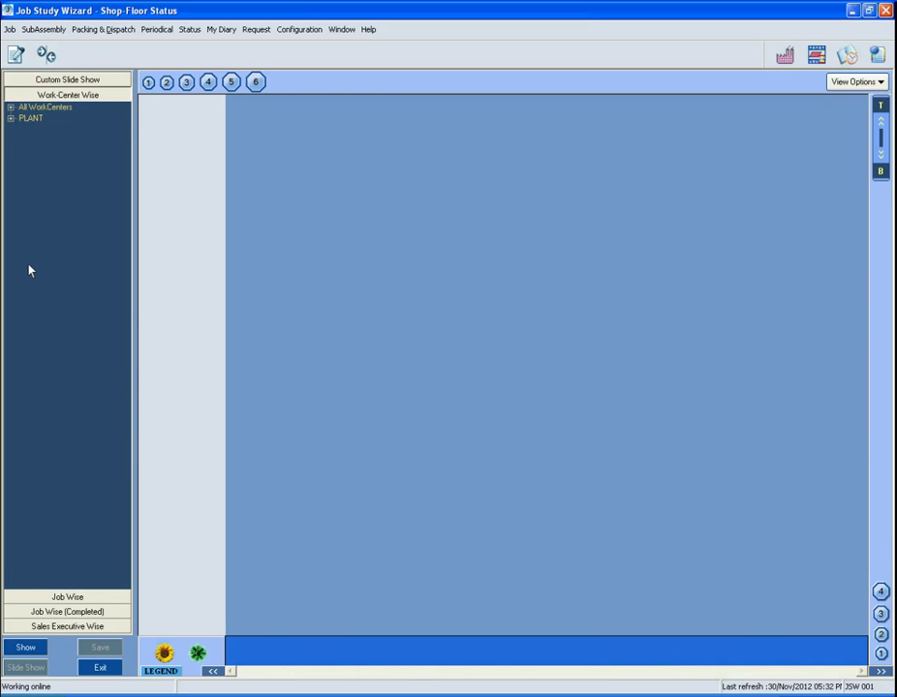
{"action": "left_click", "coordinate": [10, 108]}
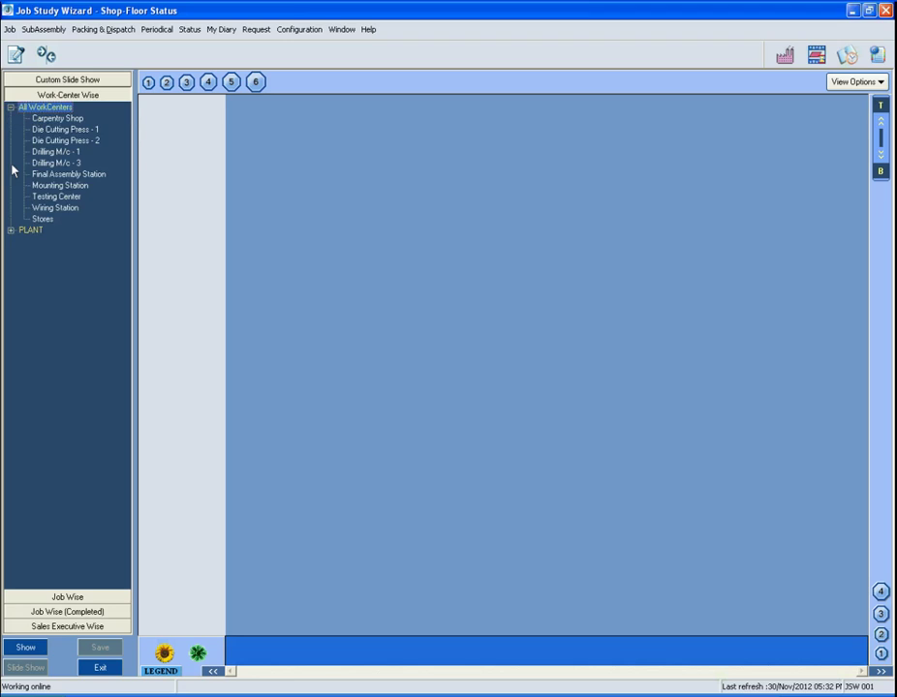
{"action": "left_click", "coordinate": [10, 231]}
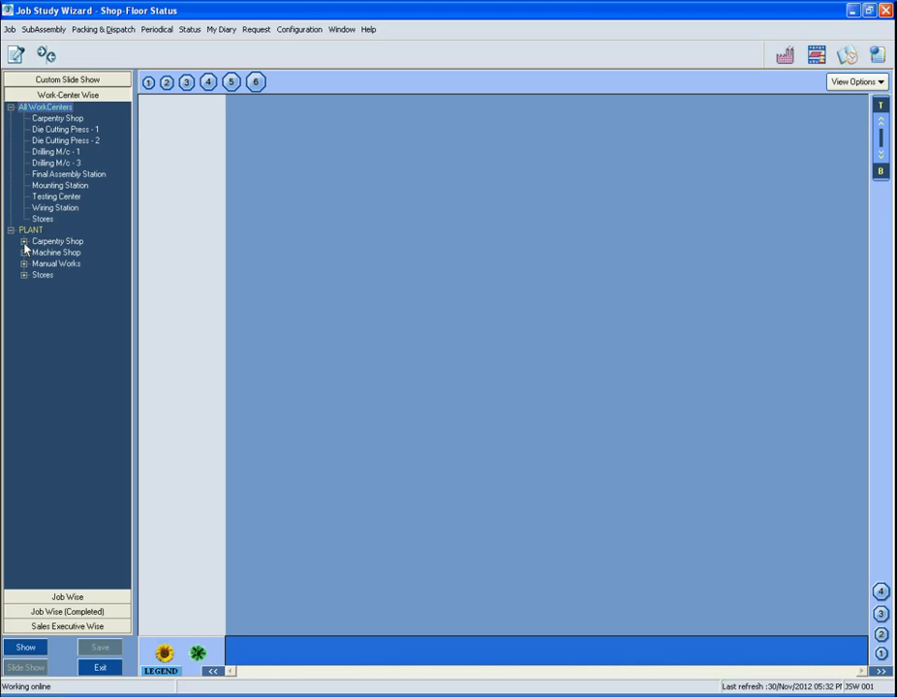
{"action": "left_click", "coordinate": [23, 241]}
{"action": "left_click", "coordinate": [37, 253]}
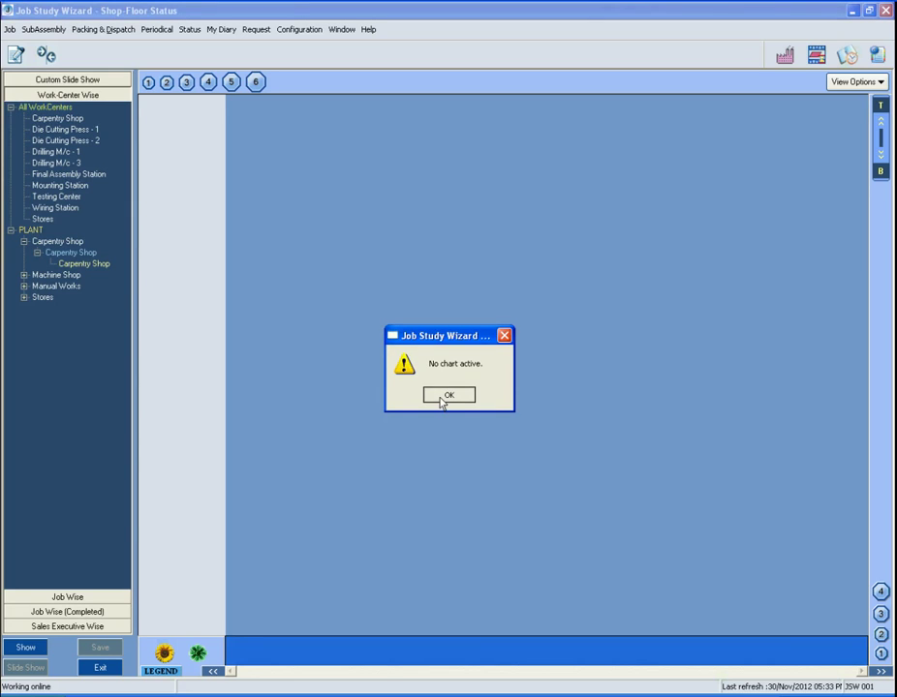
{"action": "left_click", "coordinate": [446, 396]}
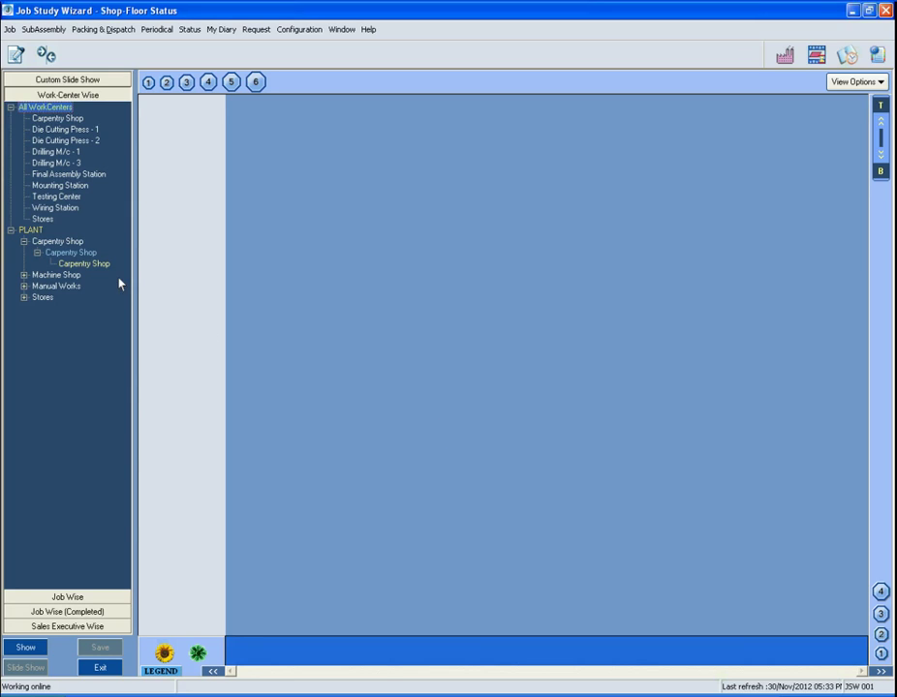
{"action": "left_click", "coordinate": [32, 230]}
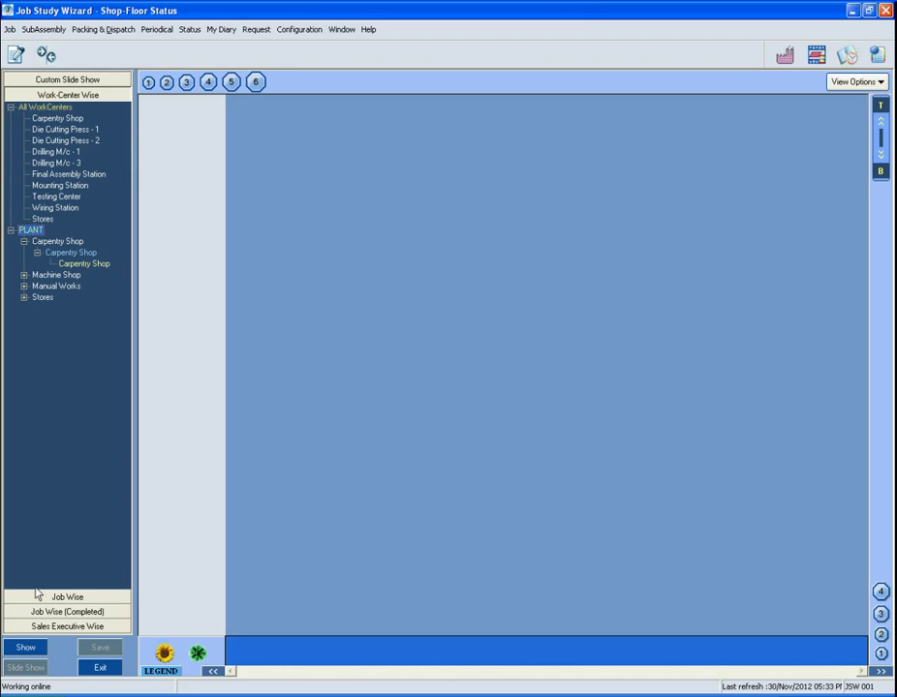
{"action": "left_click", "coordinate": [27, 648]}
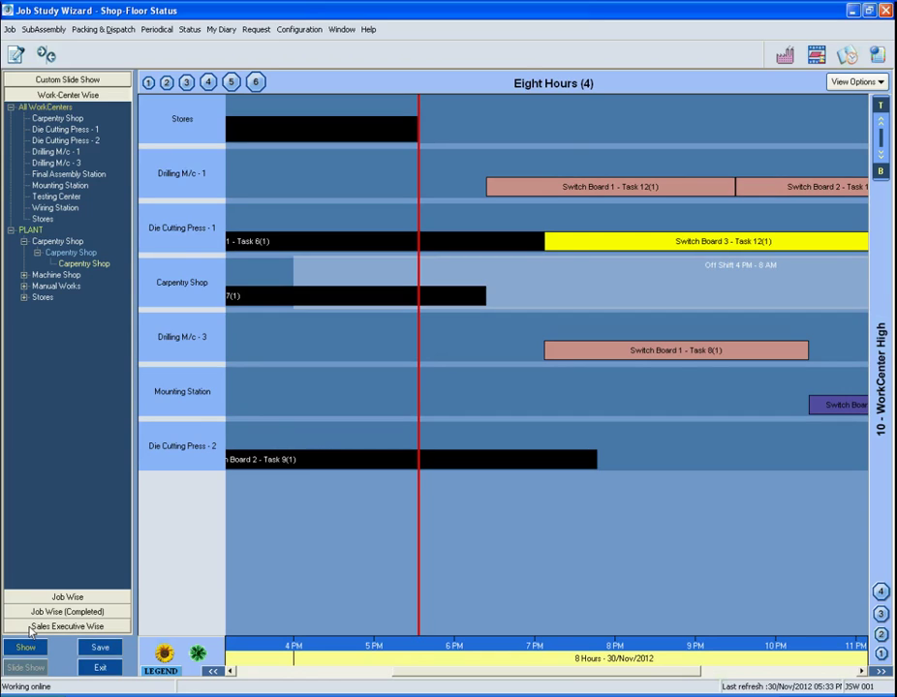
Display the chart for only Carpentry Shop, Die Cutting Press - 2, Final Assembly Station, Mounting Station and Stores
{"action": "left_click", "coordinate": [54, 119]}
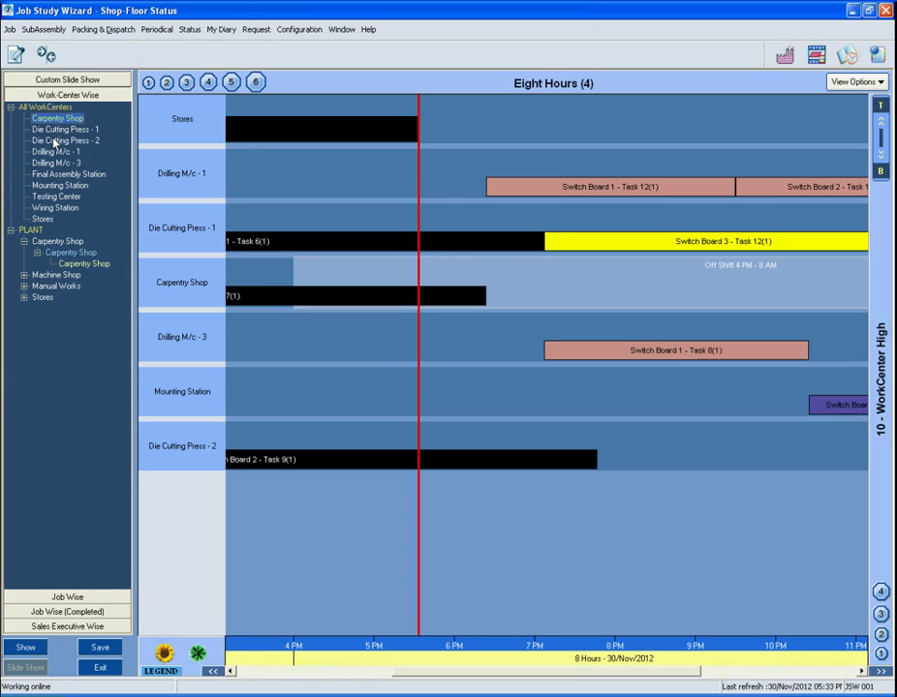
{"action": "left_click", "coordinate": [56, 140], "text": "ctrl"}
{"action": "left_click", "coordinate": [58, 175], "text": "ctrl"}
{"action": "left_click", "coordinate": [58, 185], "text": "ctrl"}
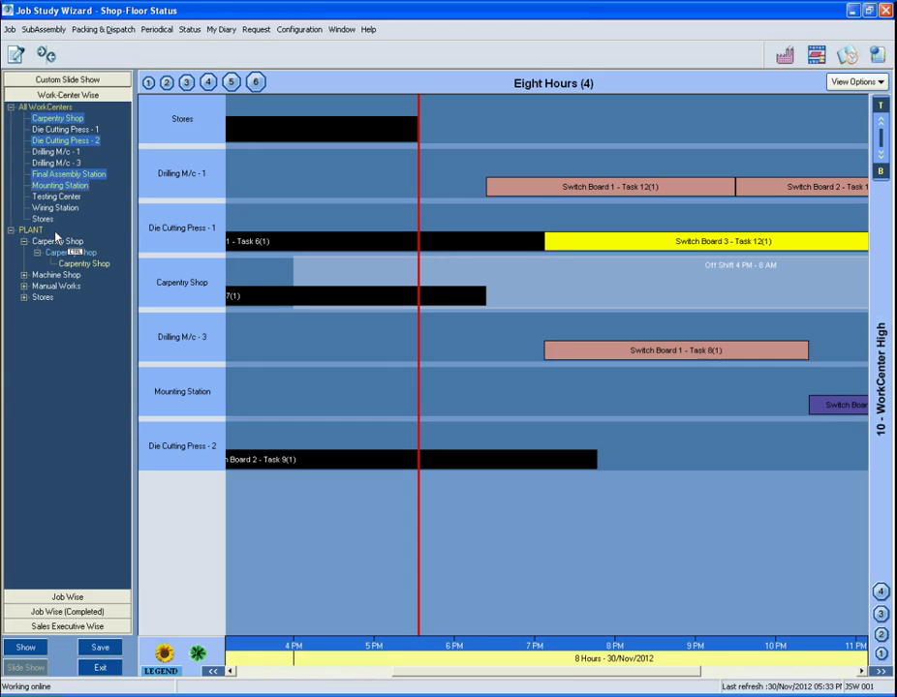
{"action": "left_click", "coordinate": [44, 219], "text": "ctrl"}
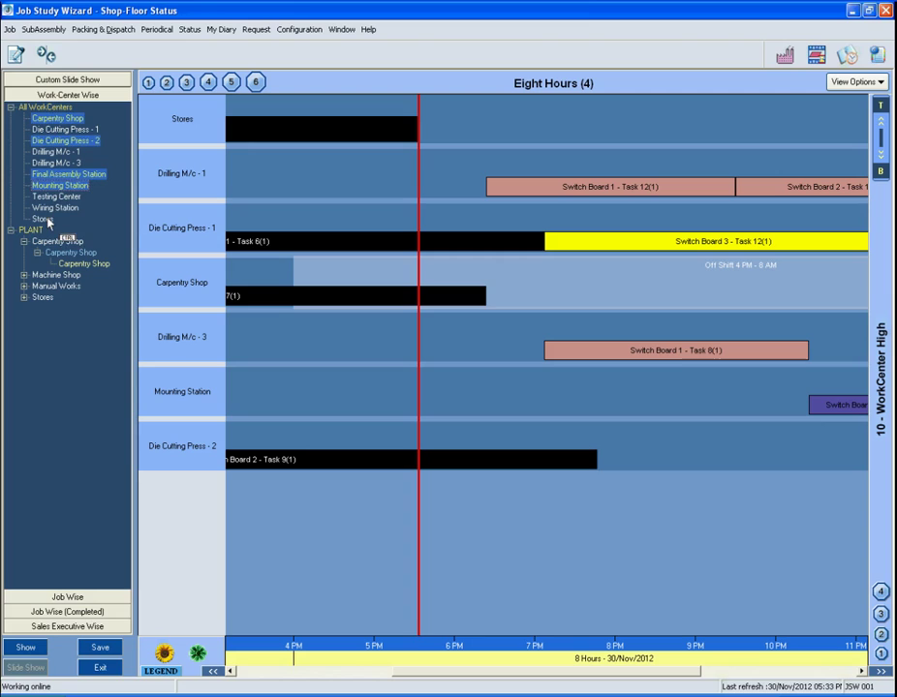
{"action": "left_click", "coordinate": [19, 653]}
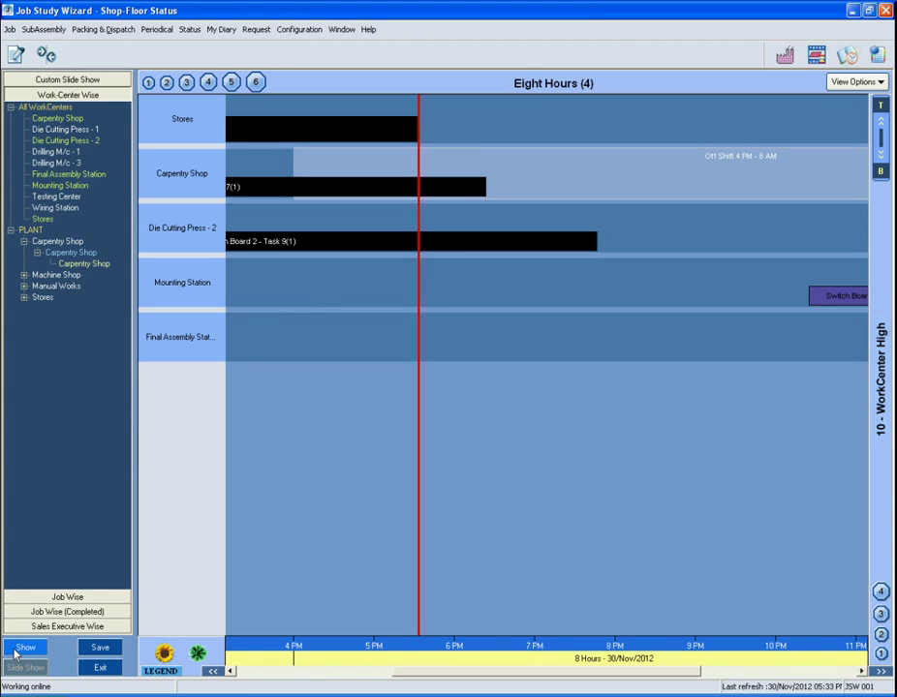
Switch the selection list to the Job Wise grouping and set the chart's time scale to Two Days (6)
{"action": "left_click", "coordinate": [62, 596]}
{"action": "left_click", "coordinate": [11, 121]}
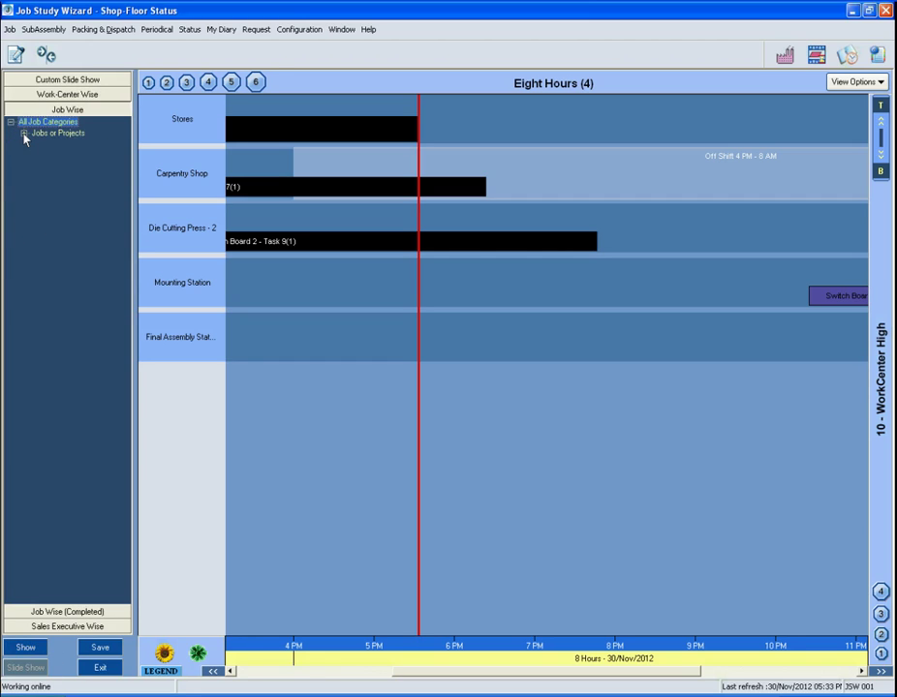
{"action": "left_click", "coordinate": [24, 133]}
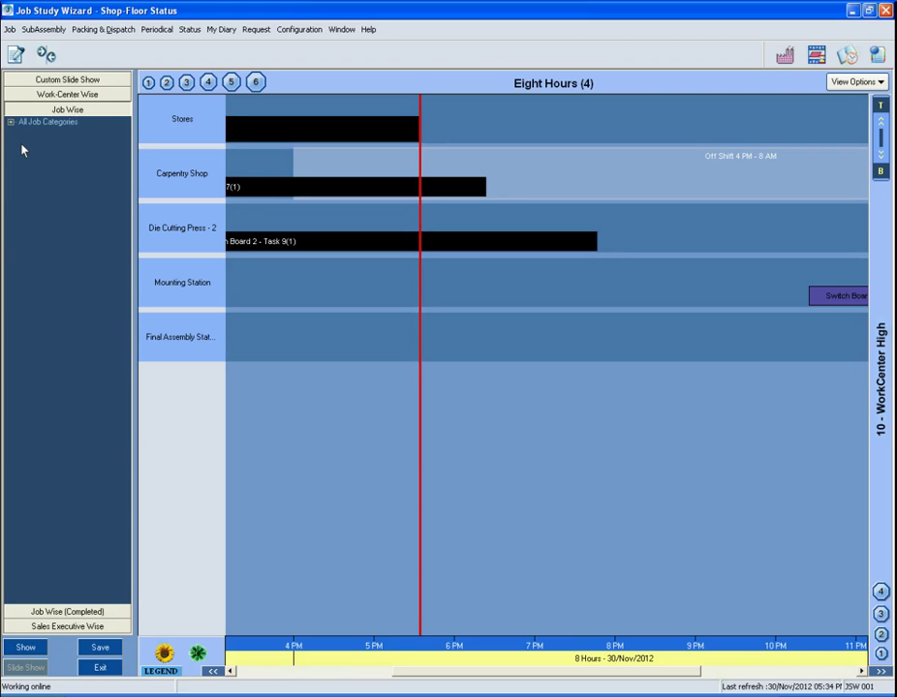
{"action": "left_click", "coordinate": [256, 83]}
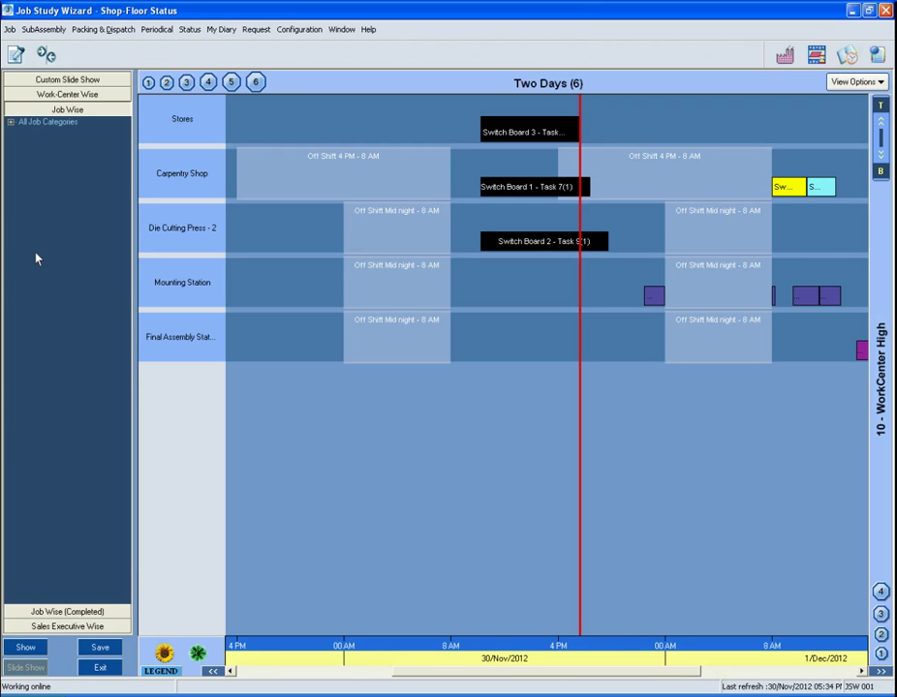
Expand the Jobs or Projects category and display the job-wise chart for Switch Board 2-2
{"action": "left_click", "coordinate": [12, 122]}
{"action": "left_click", "coordinate": [25, 133]}
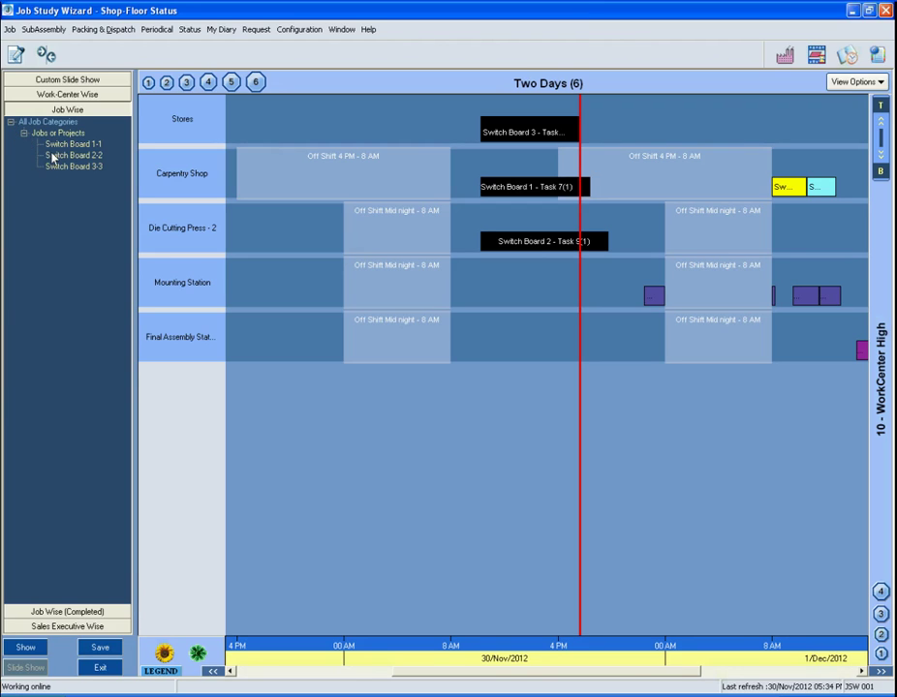
{"action": "left_click", "coordinate": [58, 155]}
{"action": "left_click", "coordinate": [25, 648]}
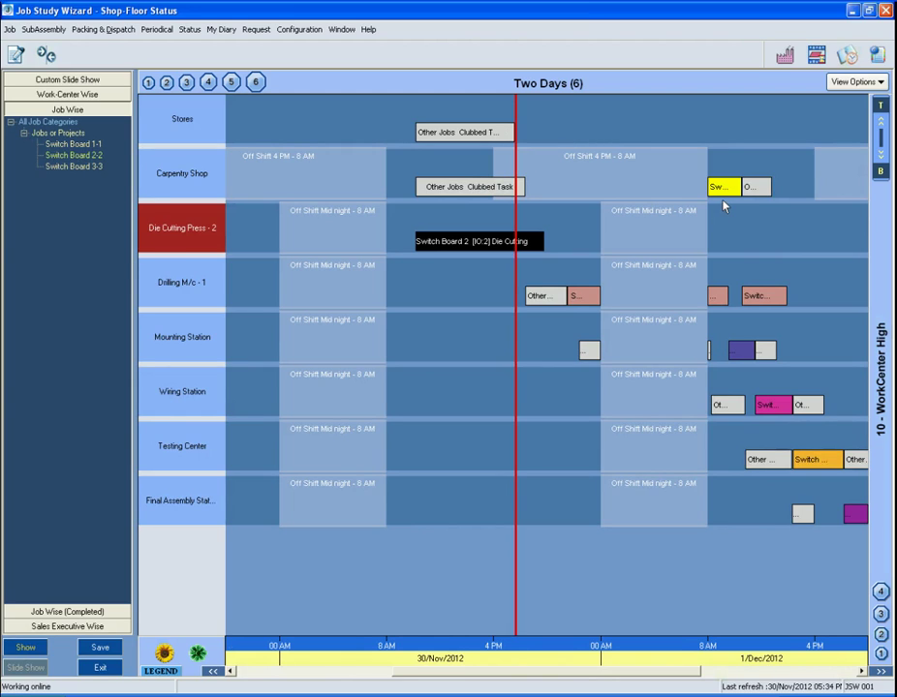
{"action": "mouse_move", "coordinate": [728, 195]}
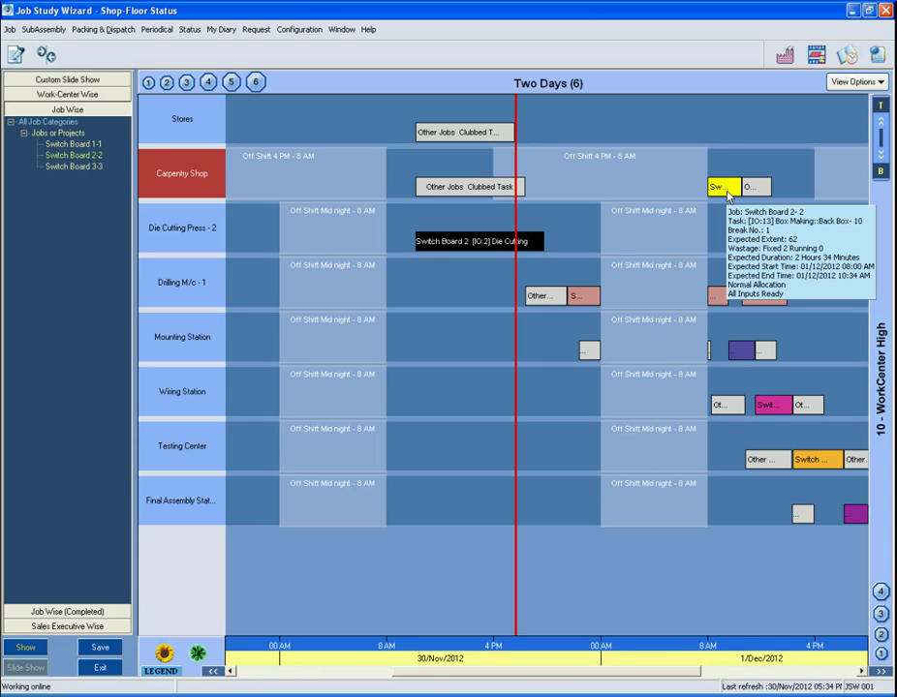
View the report choices for Switch Board 2-2, and display the job-wise chart for the whole Jobs or Projects category
{"action": "left_click", "coordinate": [65, 143]}
{"action": "right_click", "coordinate": [66, 152]}
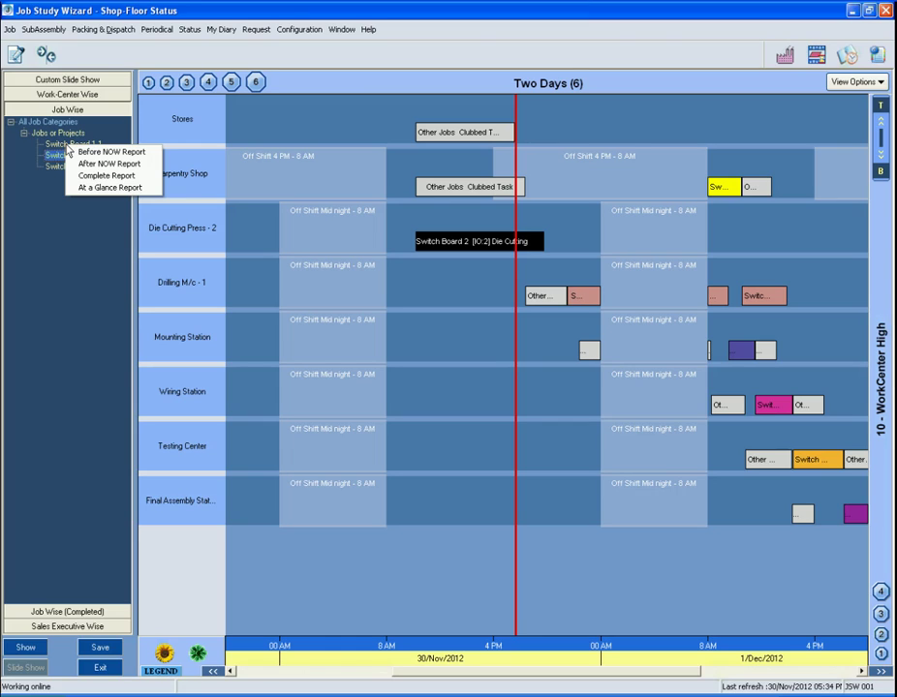
{"action": "left_click", "coordinate": [25, 234]}
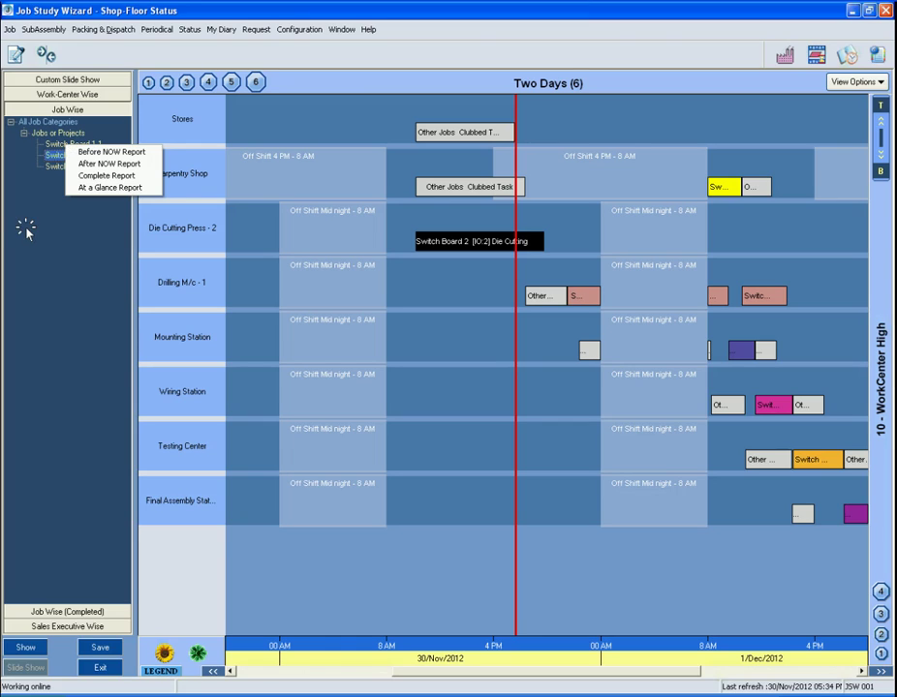
{"action": "left_click", "coordinate": [40, 134]}
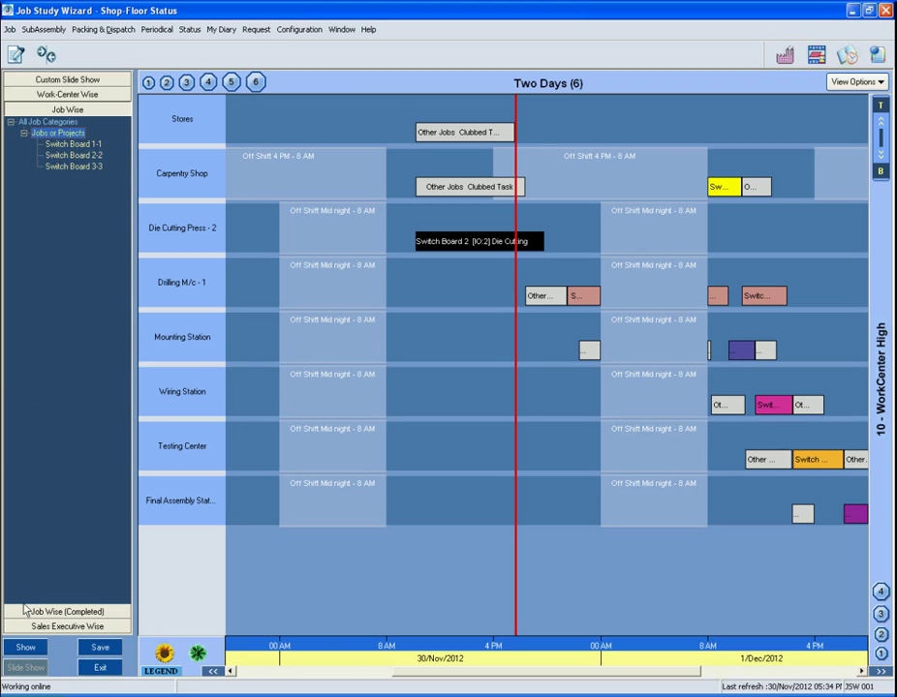
{"action": "left_click", "coordinate": [26, 649]}
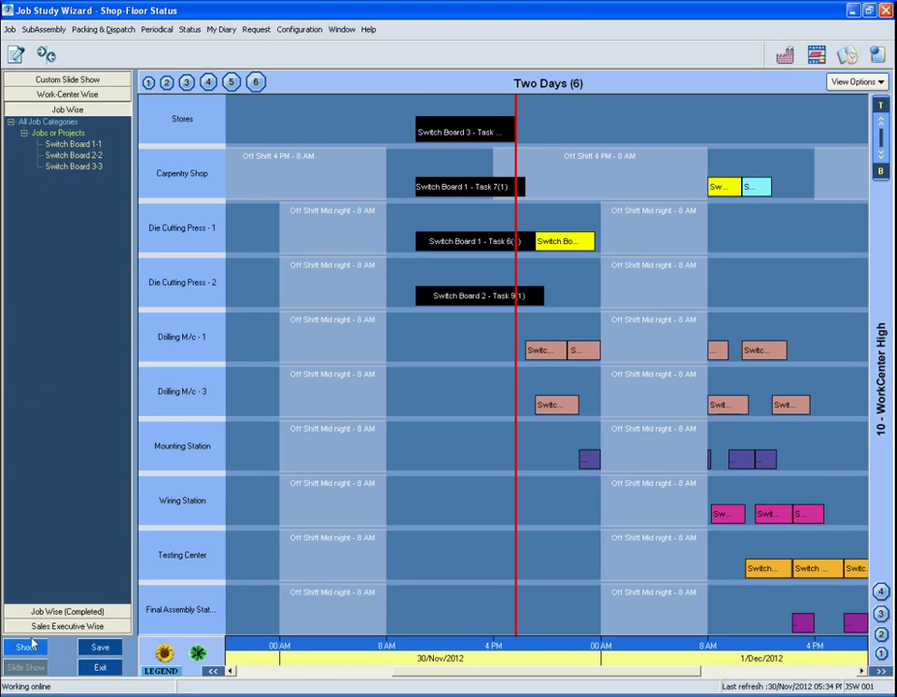
Look at the selection lists of the Job Wise (Completed) and Sales Executive Wise groupings
{"action": "left_click", "coordinate": [42, 614]}
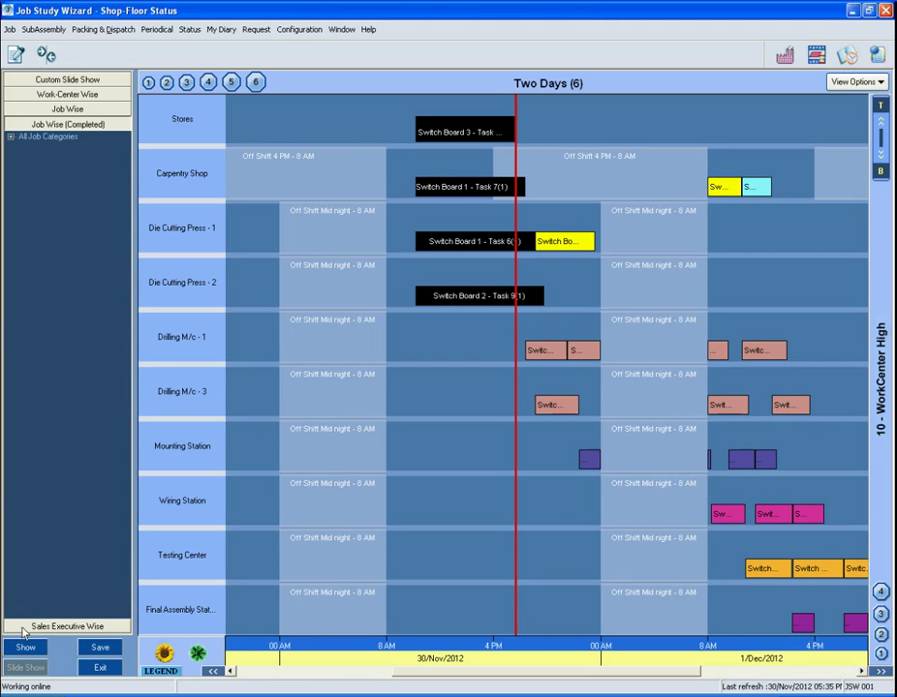
{"action": "left_click", "coordinate": [24, 627]}
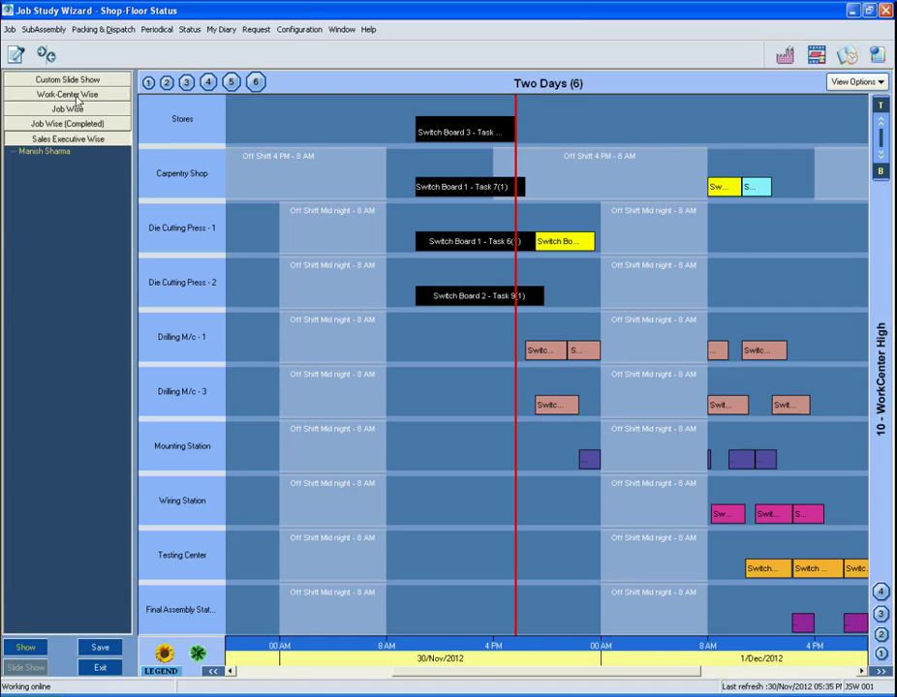
Return to the Work-Center Wise grouping and save its current selection as a scheme named slide 3
{"action": "left_click", "coordinate": [78, 98]}
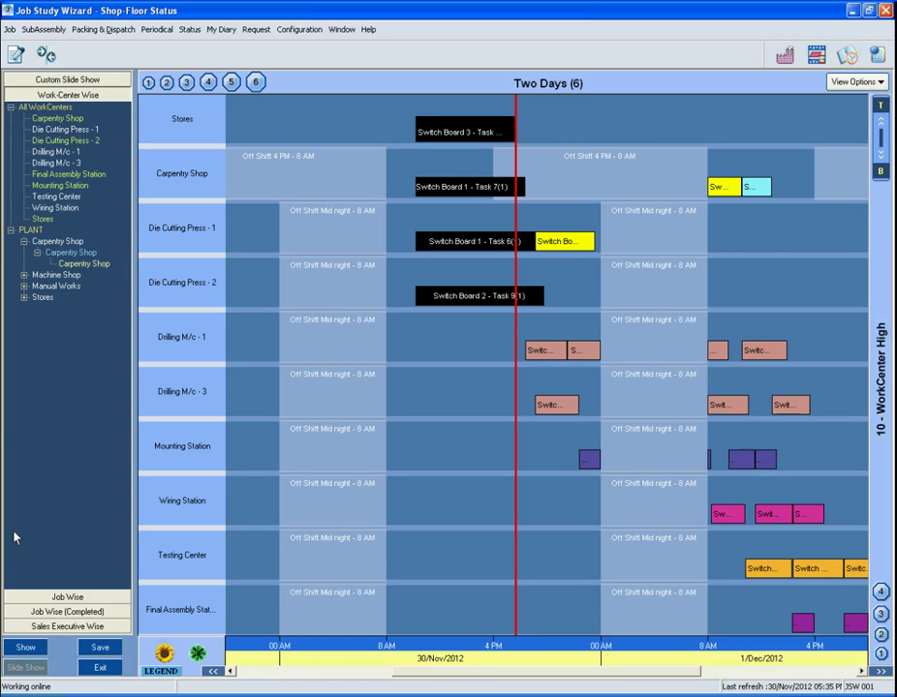
{"action": "left_click", "coordinate": [94, 652]}
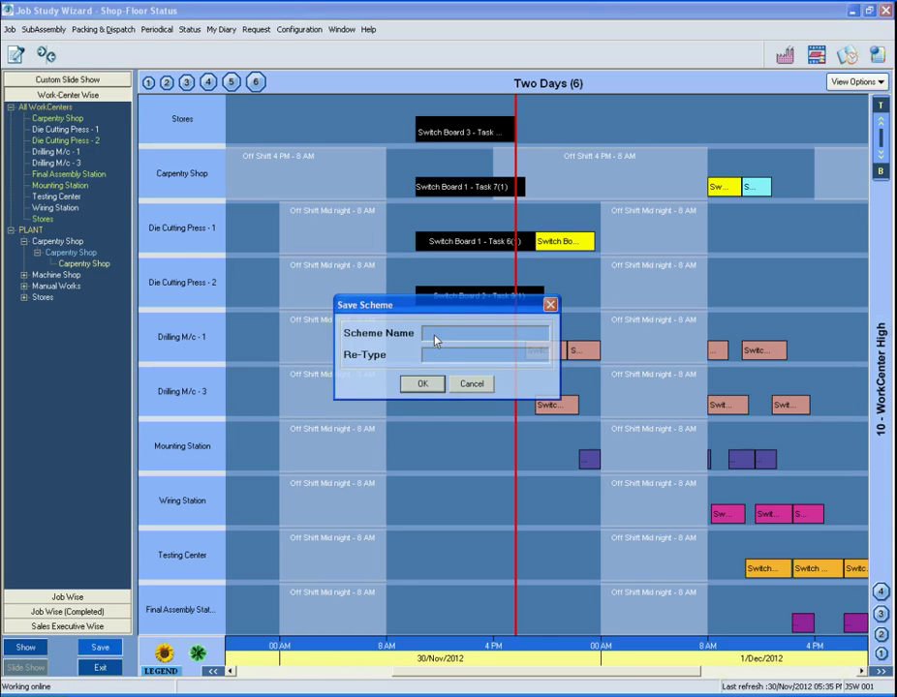
{"action": "type", "text": "slide 3slide 3"}
{"action": "left_click", "coordinate": [419, 385]}
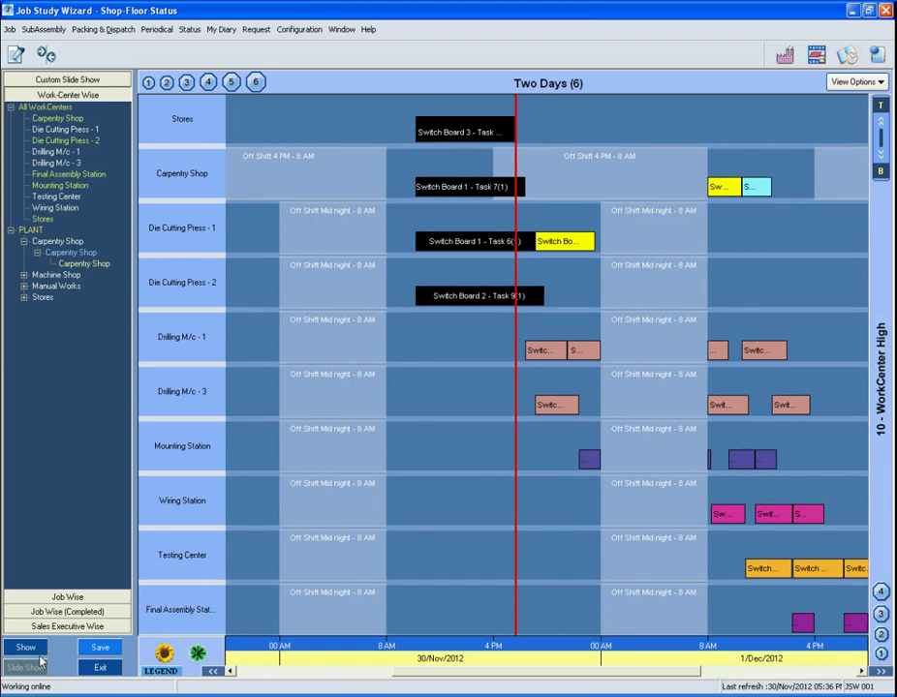
Move slide 1 to the first place in the Custom Slide Show scheme list
{"action": "left_click", "coordinate": [70, 82]}
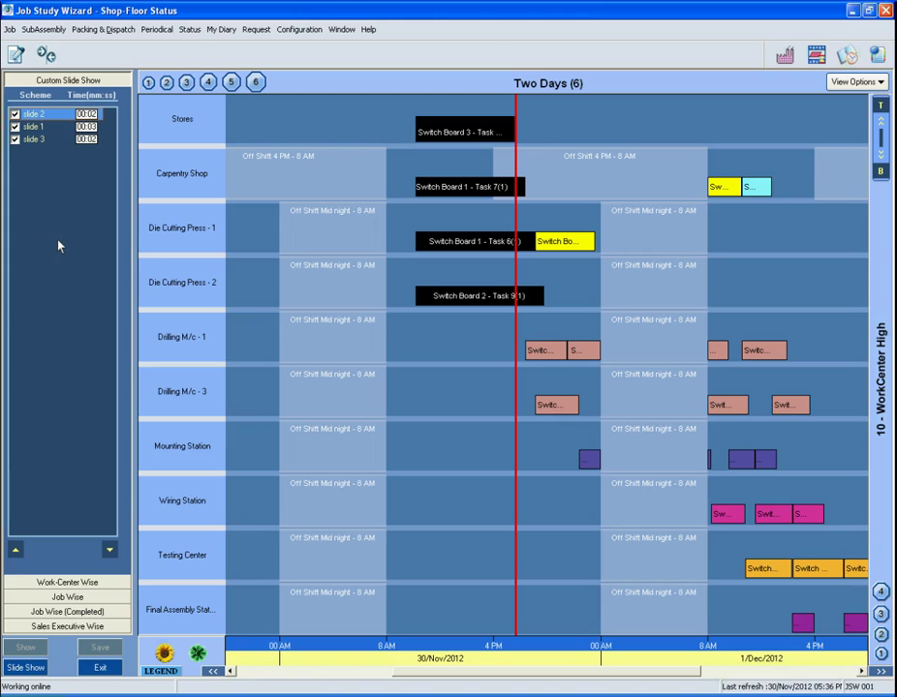
{"action": "left_click", "coordinate": [40, 127]}
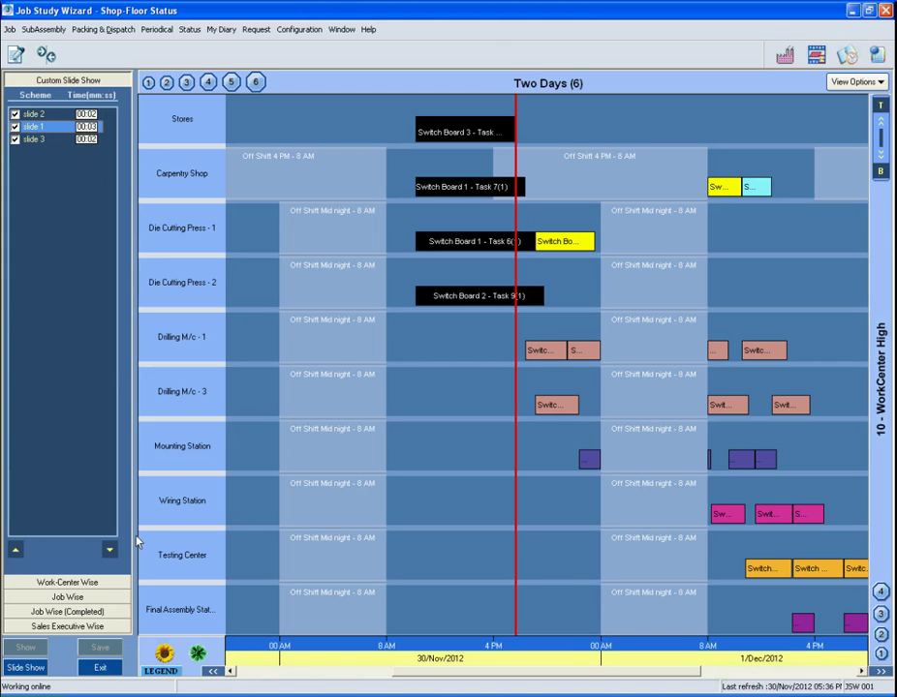
{"action": "left_click", "coordinate": [17, 550]}
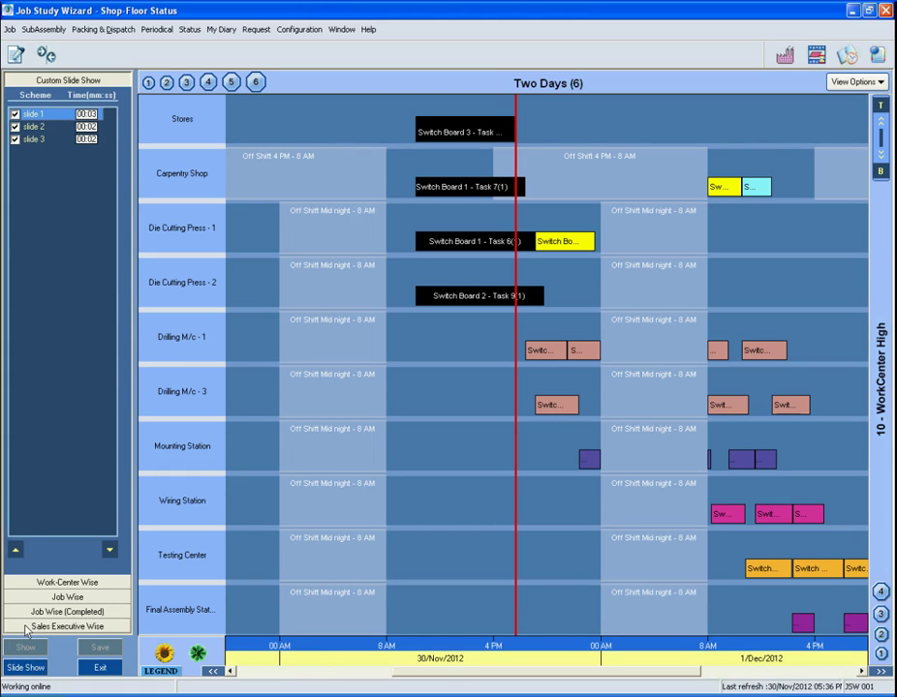
Check the options available for the slide 3 scheme, and play the custom slide show before closing it
{"action": "left_click", "coordinate": [53, 138]}
{"action": "right_click", "coordinate": [53, 138]}
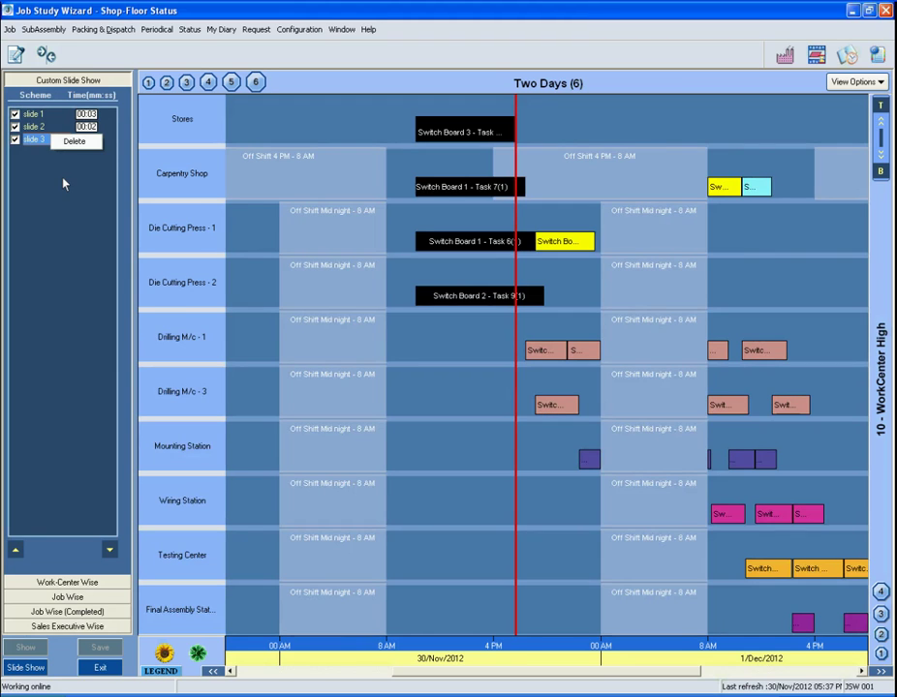
{"action": "left_click", "coordinate": [62, 156]}
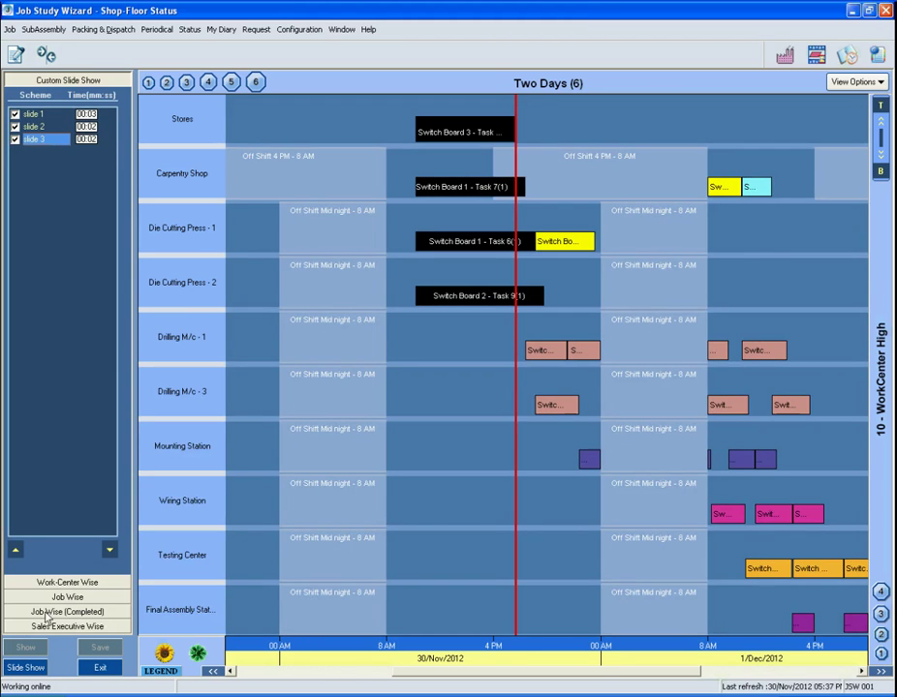
{"action": "left_click", "coordinate": [24, 667]}
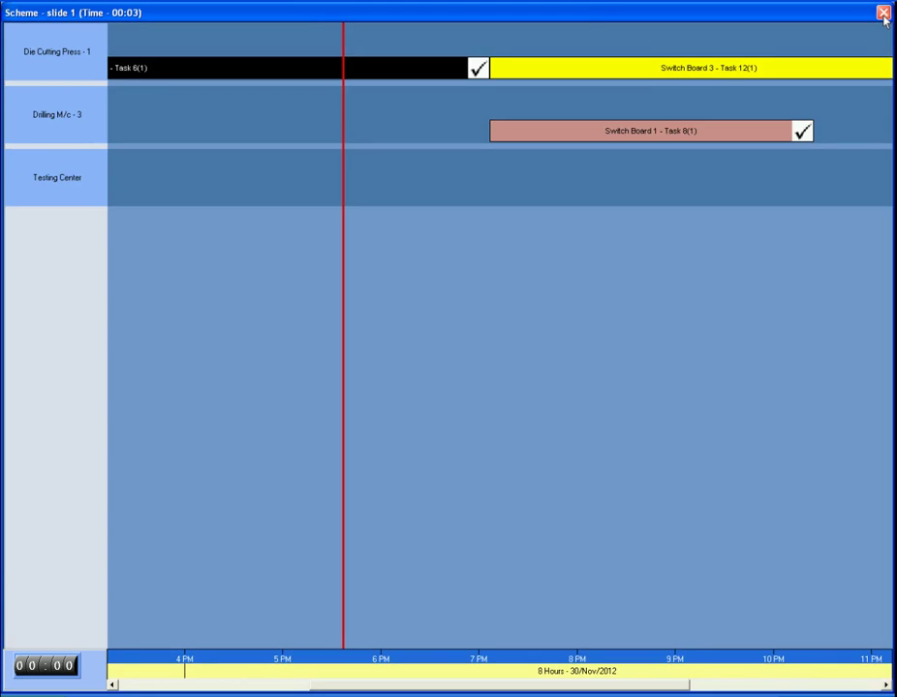
{"action": "left_click", "coordinate": [882, 12]}
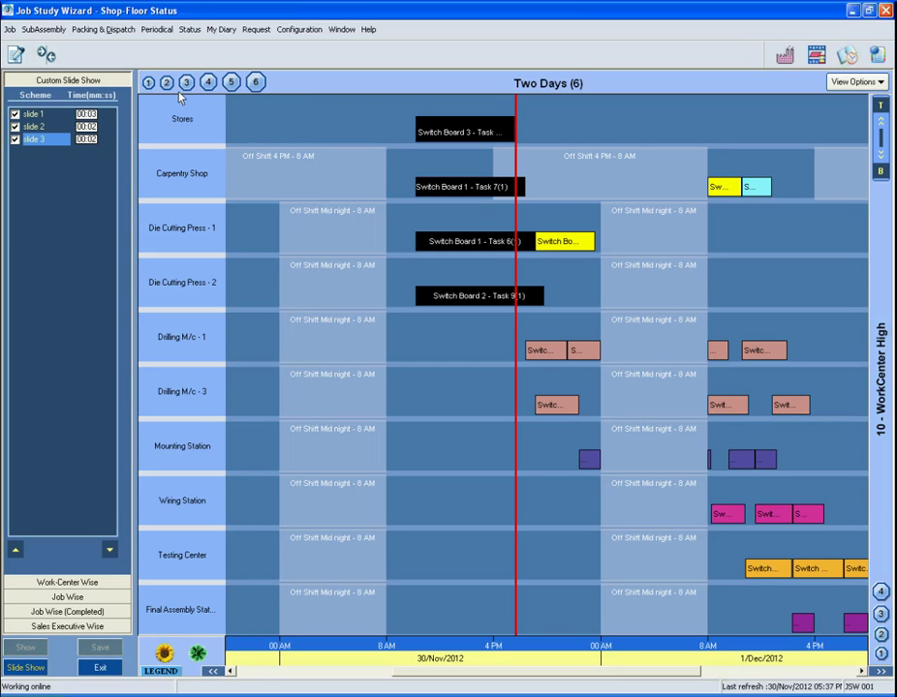
View the chart at the Fifteen Minutes (1), One Hour (2) and Two Days (6) time scales
{"action": "left_click", "coordinate": [148, 83]}
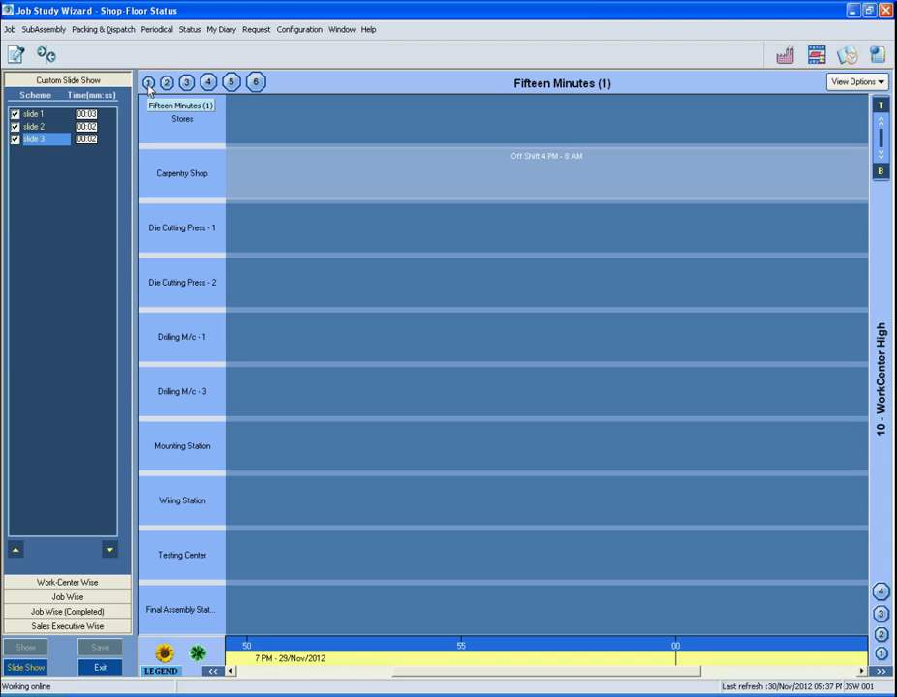
{"action": "mouse_move", "coordinate": [202, 656]}
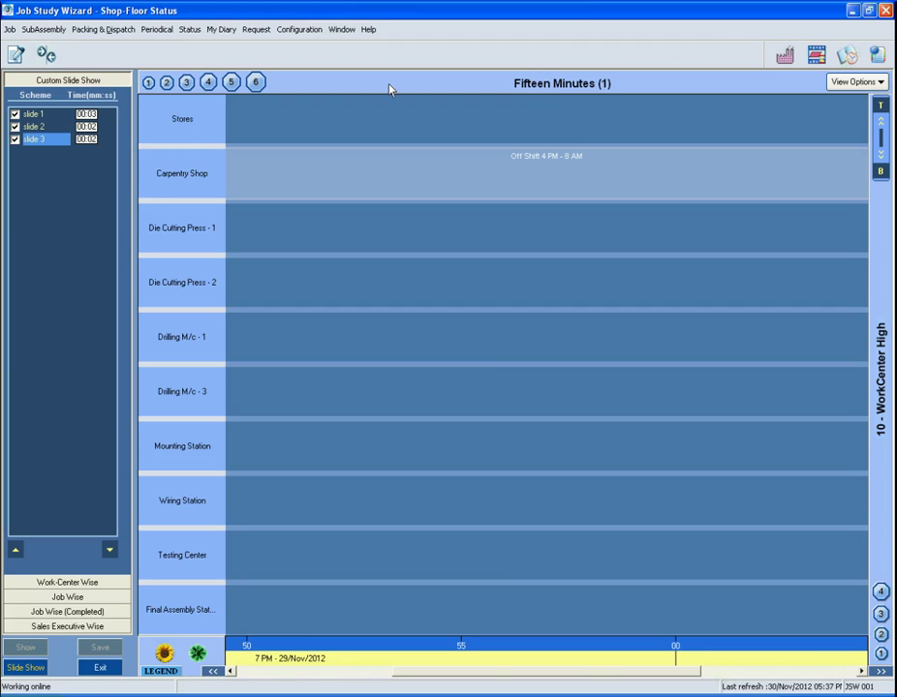
{"action": "left_click", "coordinate": [166, 82]}
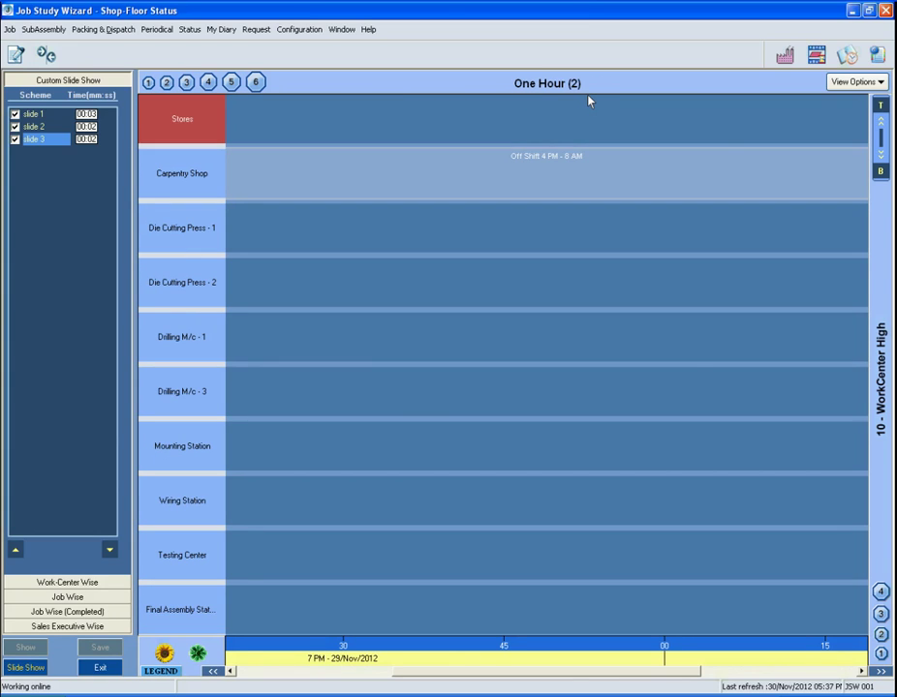
{"action": "left_click", "coordinate": [255, 83]}
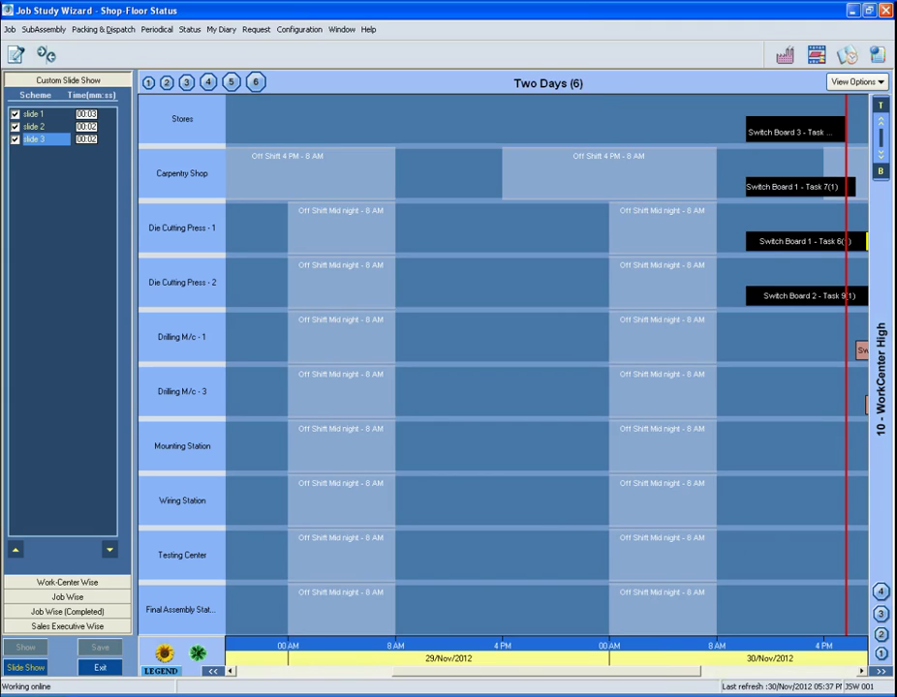
{"action": "left_click_drag", "start_coordinate": [661, 673], "coordinate": [805, 687]}
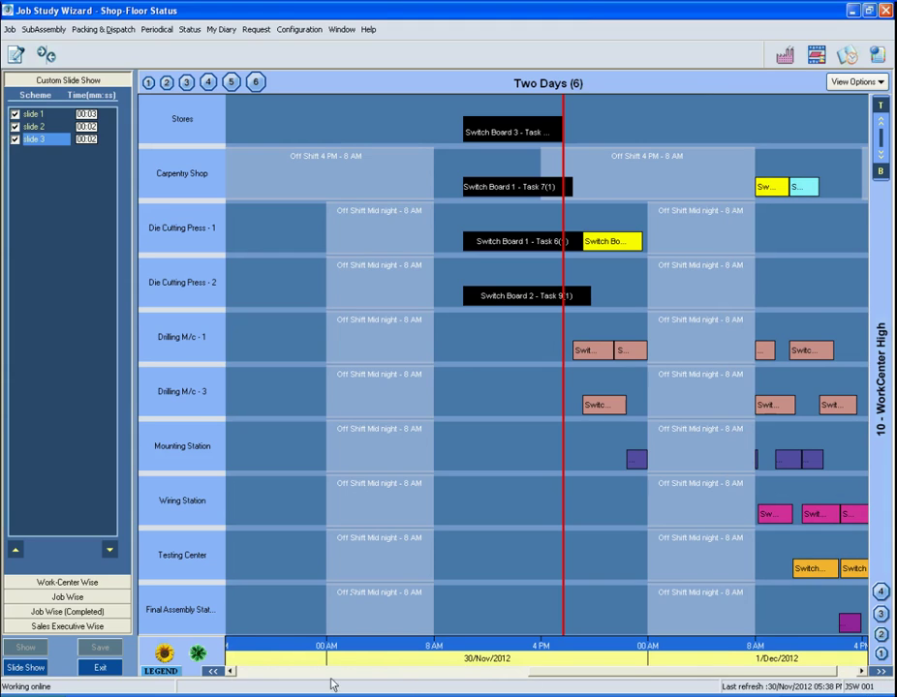
Page the chart back to the previous period and forward to 3–4 December 2012, and return to the current time
{"action": "left_click", "coordinate": [207, 673]}
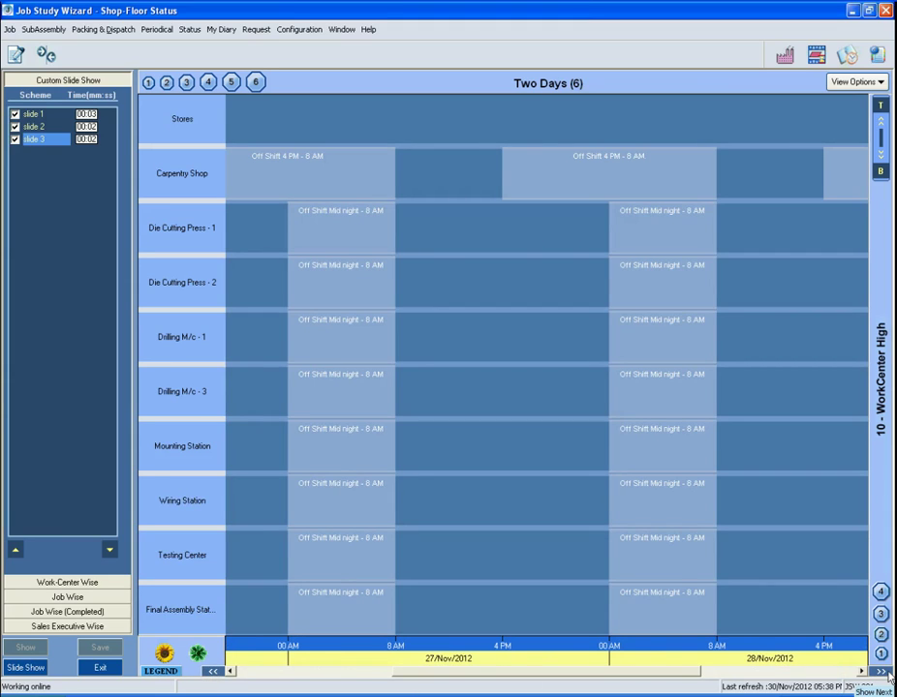
{"action": "left_click", "coordinate": [887, 674]}
{"action": "left_click", "coordinate": [887, 674]}
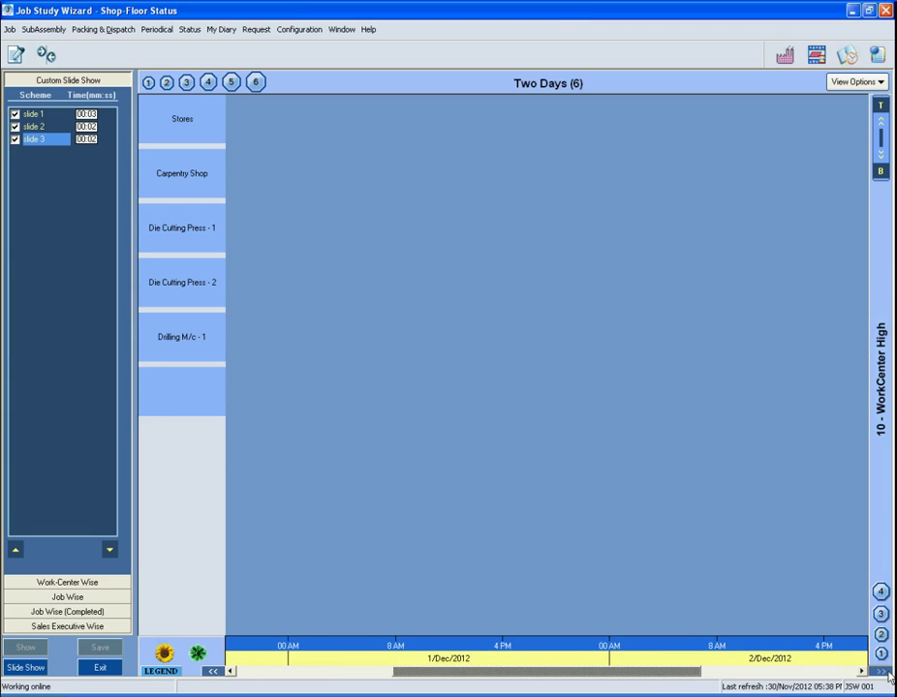
{"action": "left_click", "coordinate": [888, 675]}
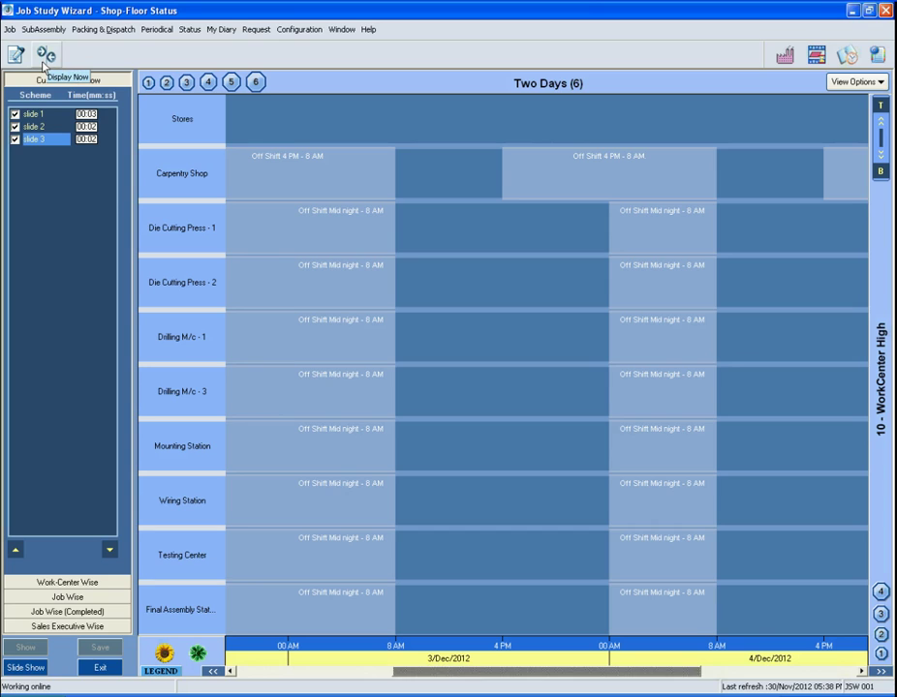
{"action": "left_click", "coordinate": [44, 64]}
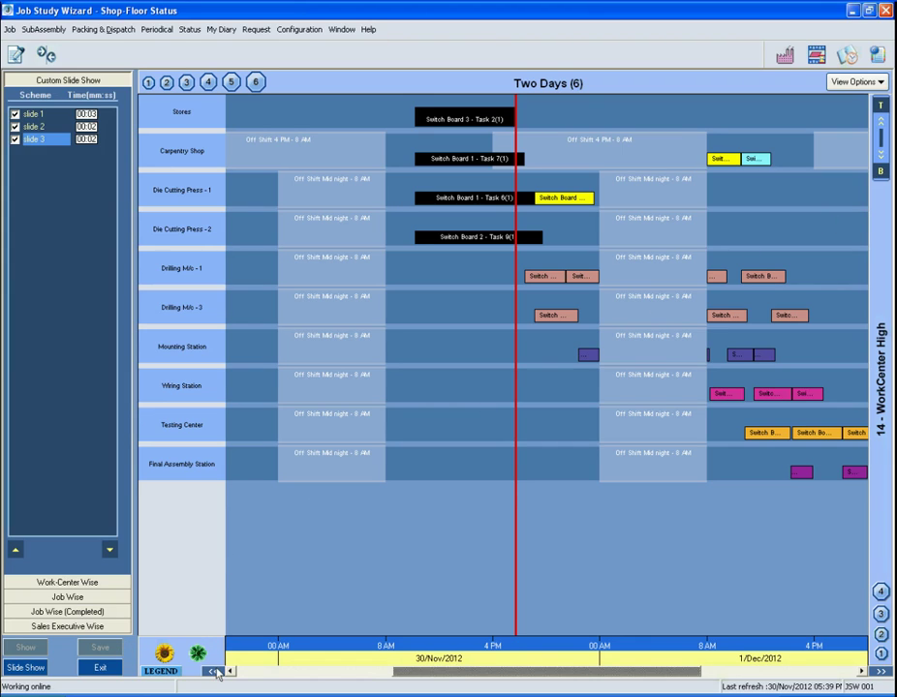
View the Gantt chart in its full-window preview and return to the normal view
{"action": "left_click", "coordinate": [165, 656]}
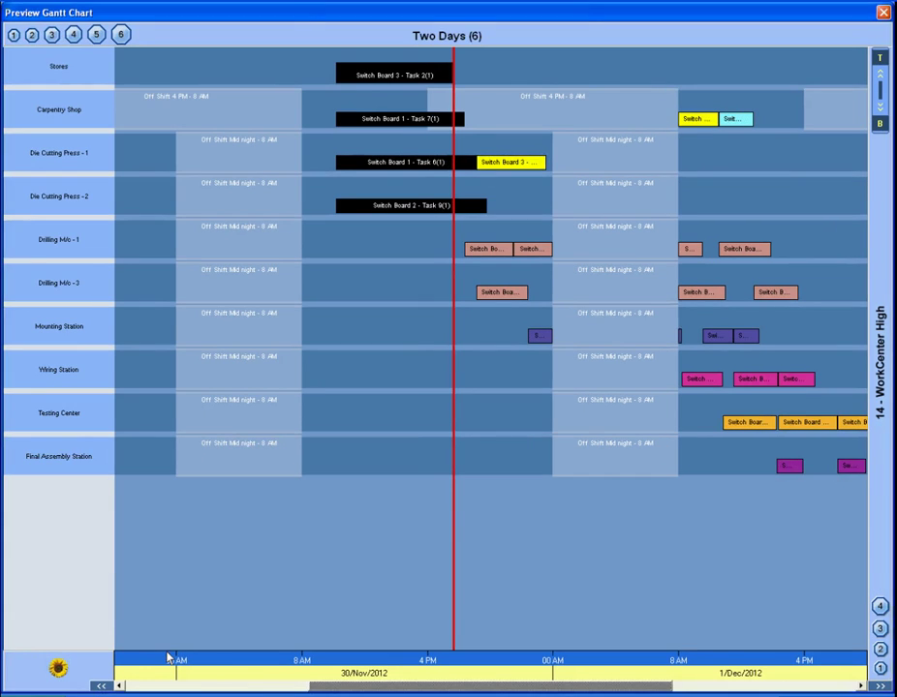
{"action": "left_click", "coordinate": [58, 671]}
Show the nature-of-task marks on the chart bars, hide them again, and view the Unique Tasks colour legend
{"action": "left_click", "coordinate": [198, 655]}
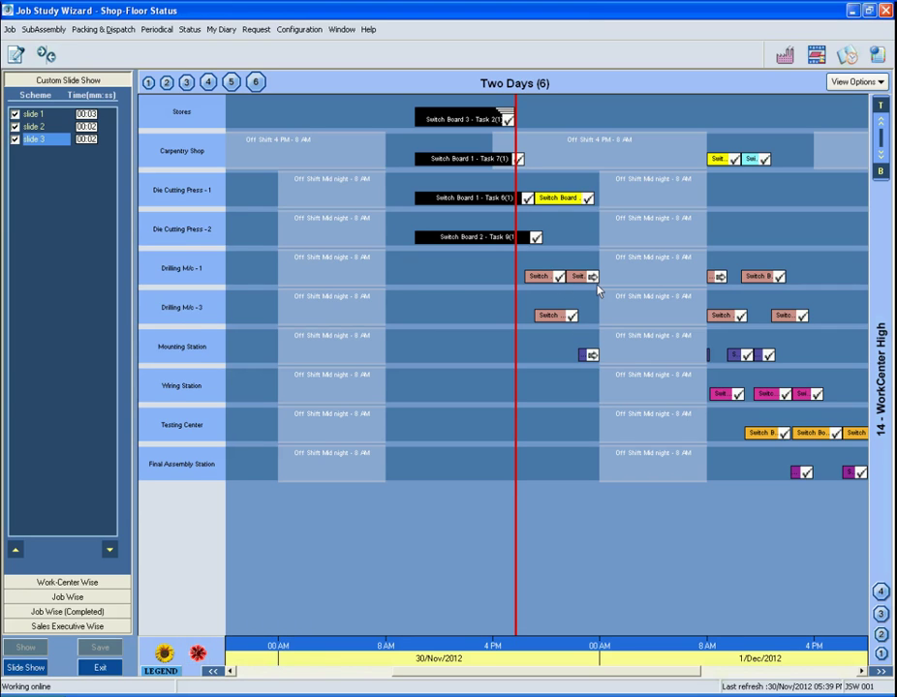
{"action": "left_click", "coordinate": [198, 655]}
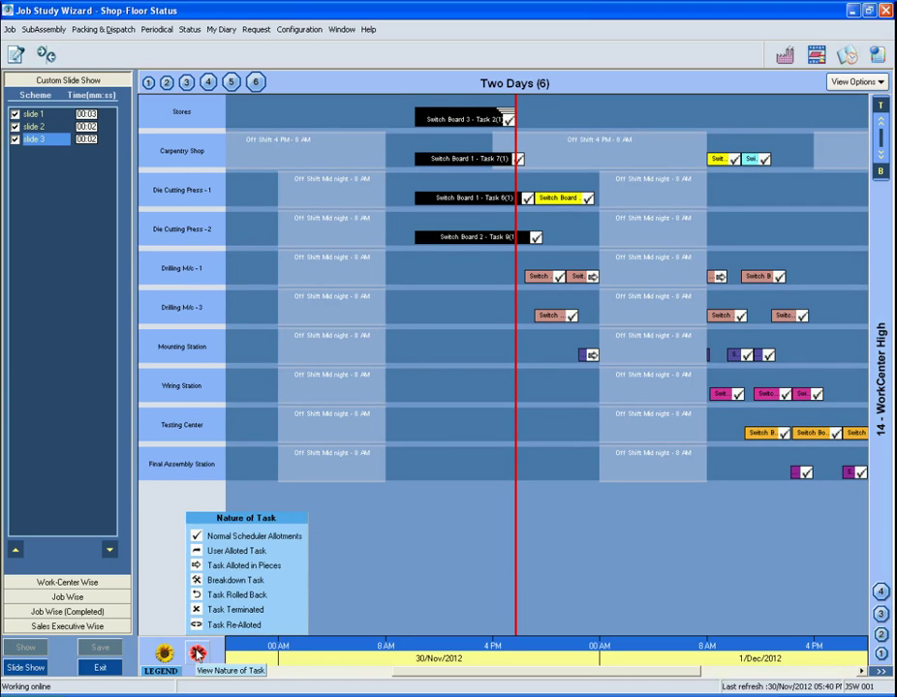
{"action": "left_click", "coordinate": [198, 655]}
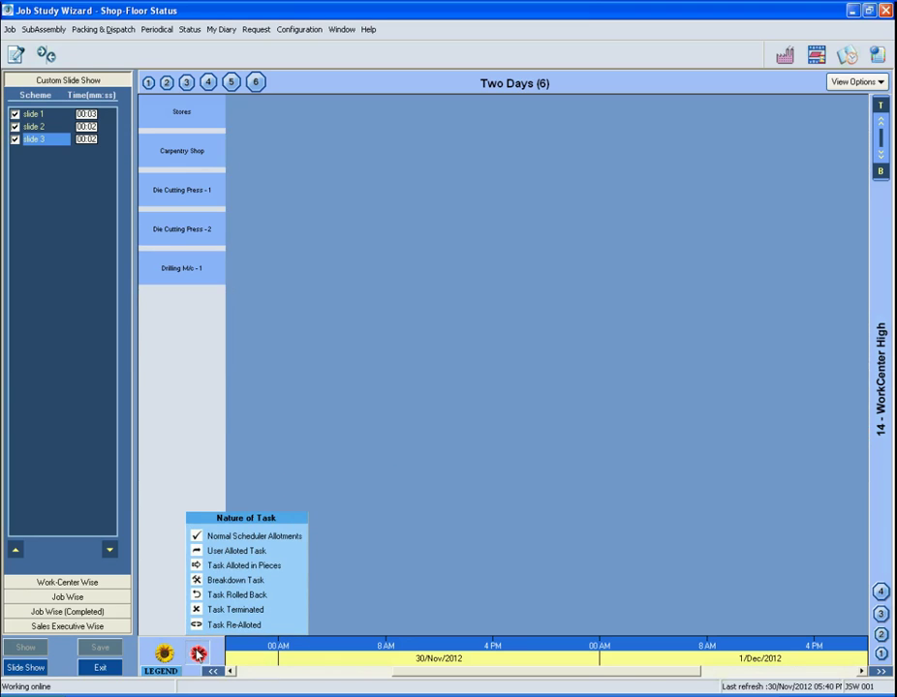
{"action": "left_click", "coordinate": [197, 655]}
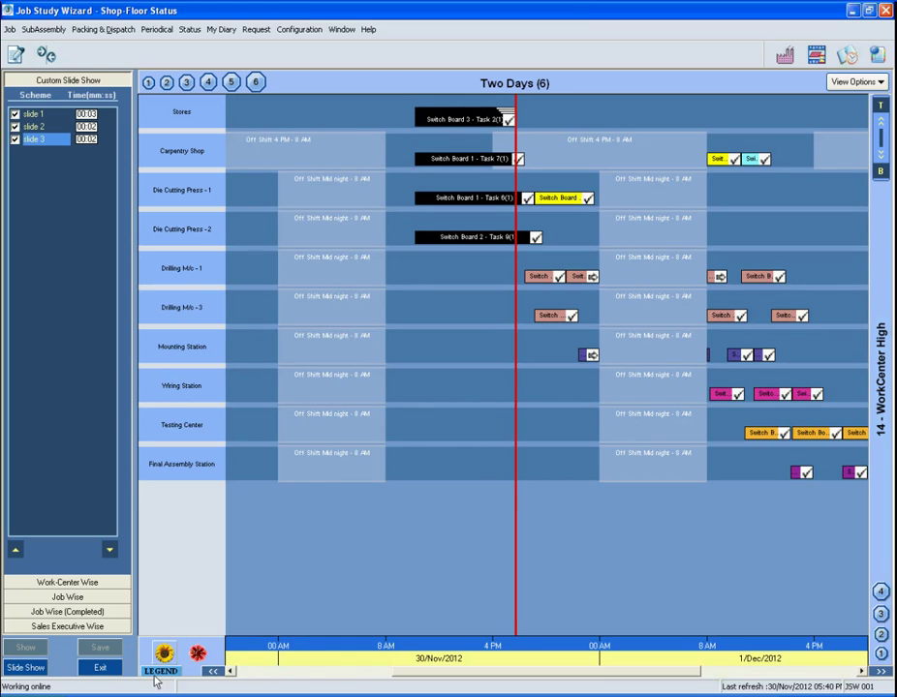
{"action": "left_click", "coordinate": [198, 655]}
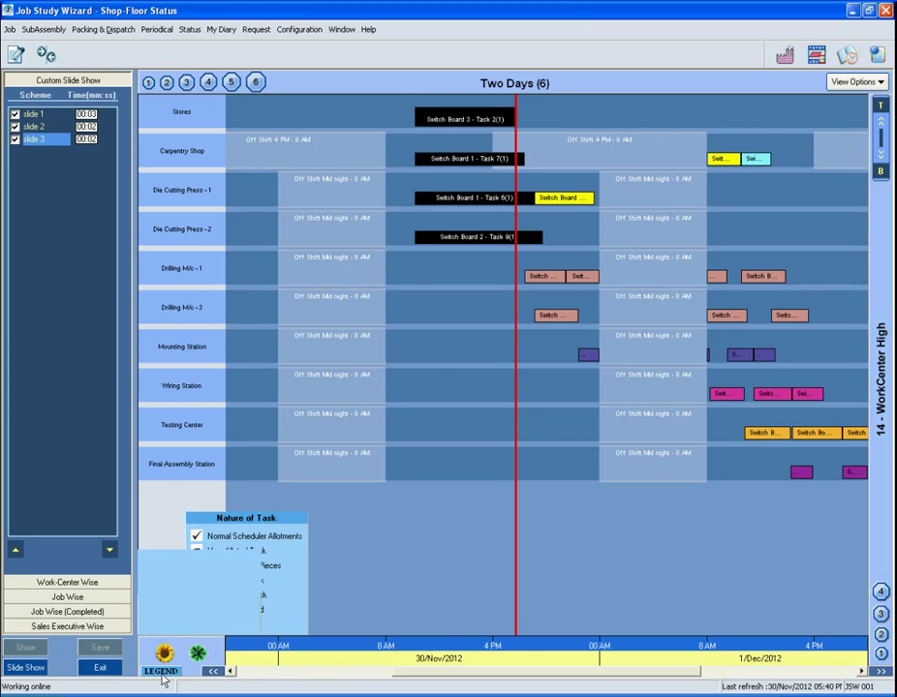
{"action": "mouse_move", "coordinate": [163, 675]}
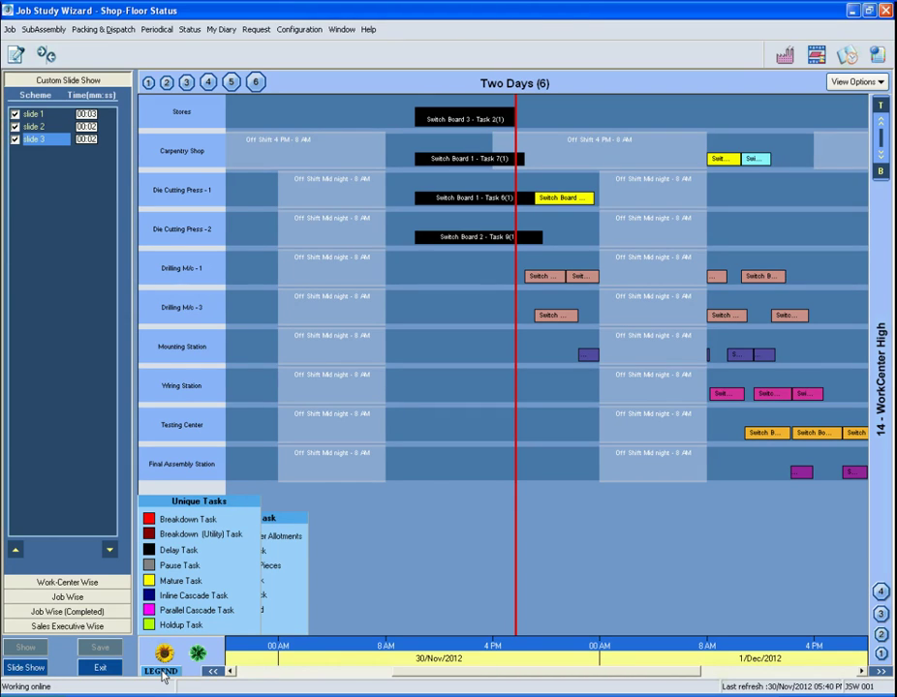
Review the chart's colour and non-mature task view options without changing them, and highlight the Final Assembly Station row
{"action": "left_click", "coordinate": [841, 85]}
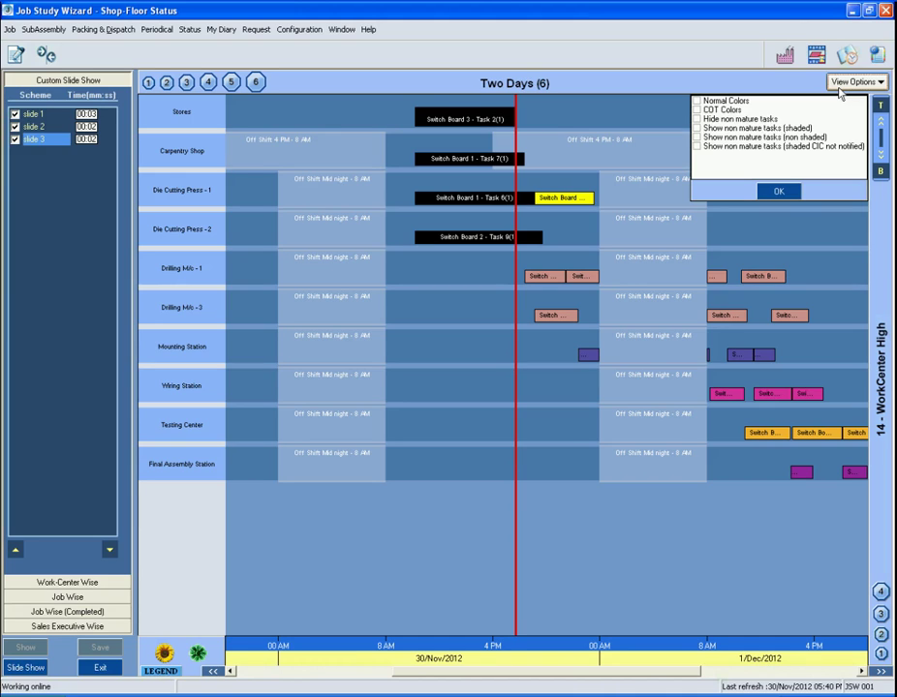
{"action": "left_click", "coordinate": [783, 193]}
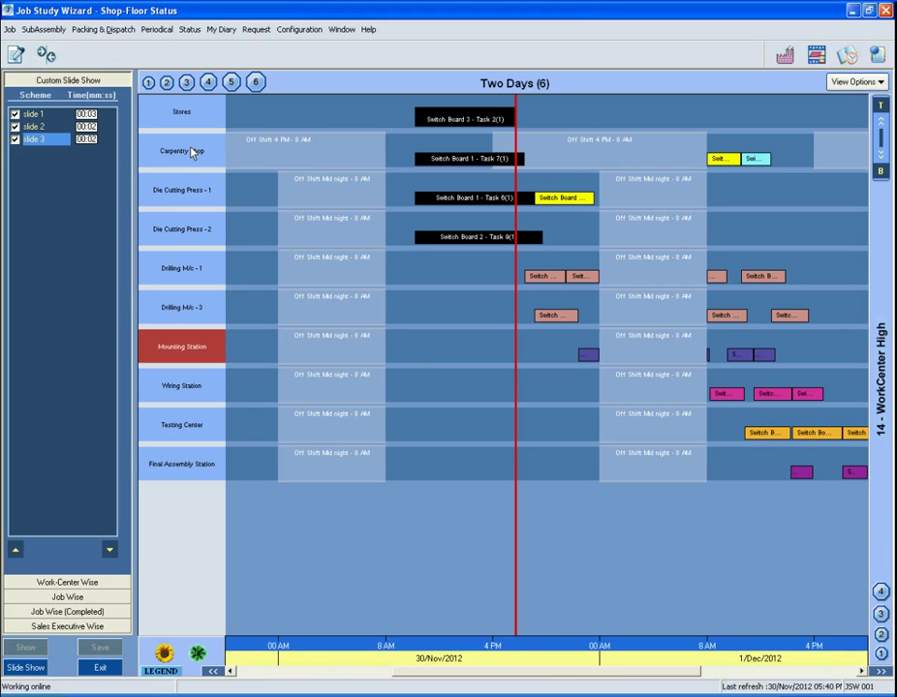
{"action": "left_click", "coordinate": [187, 465]}
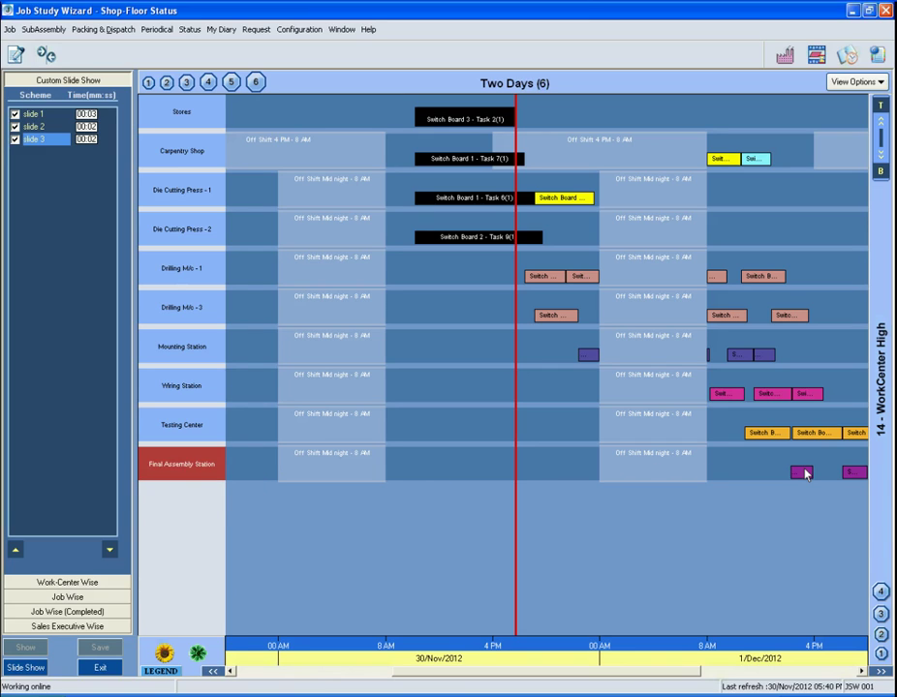
Review the utilization, efficiency, capacity and notification options available for the Wiring Station work center
{"action": "mouse_move", "coordinate": [805, 473]}
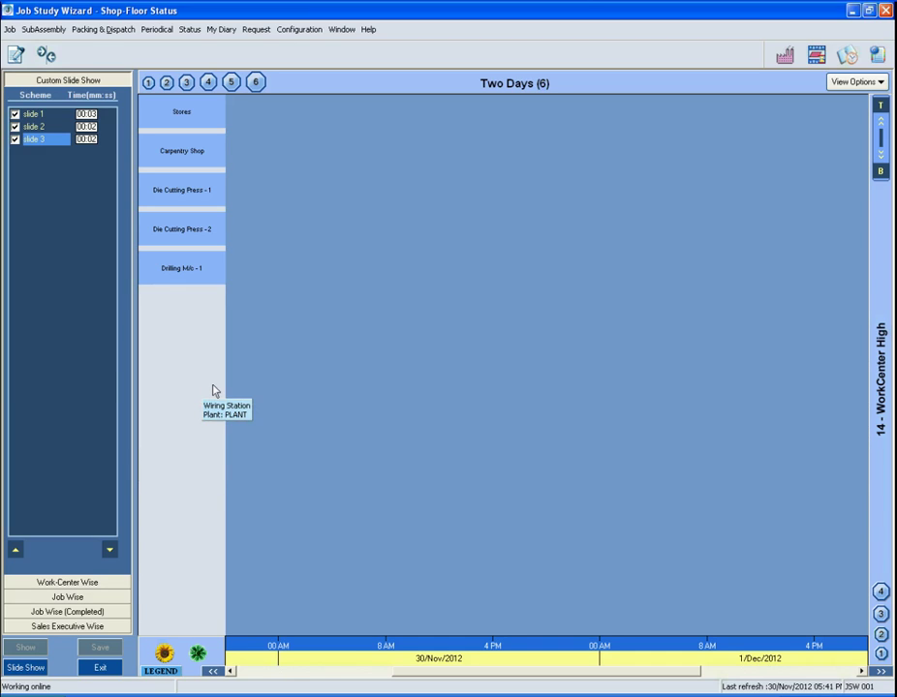
{"action": "right_click", "coordinate": [215, 390]}
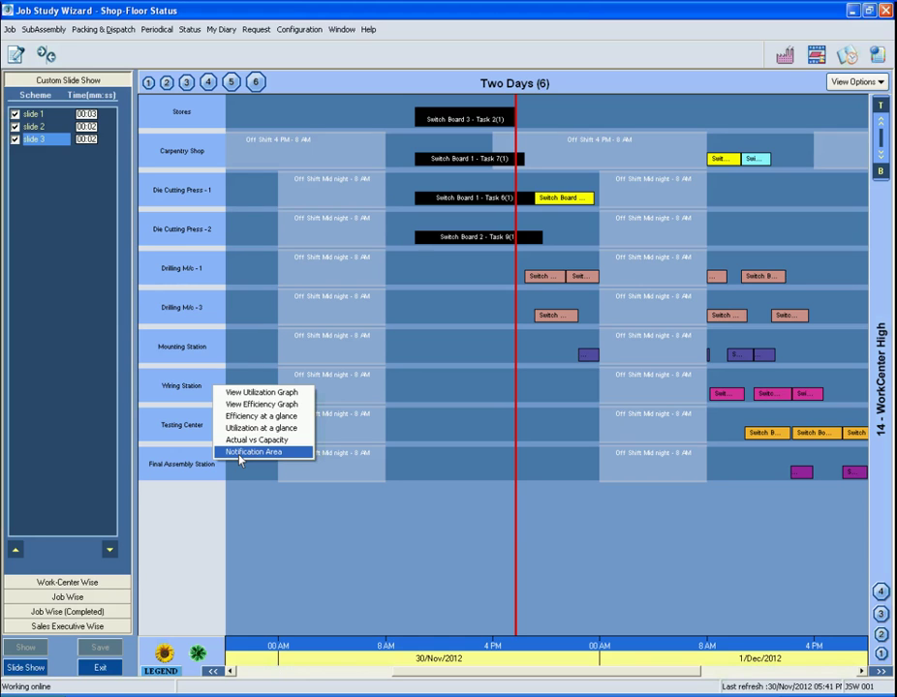
{"action": "left_click", "coordinate": [254, 453]}
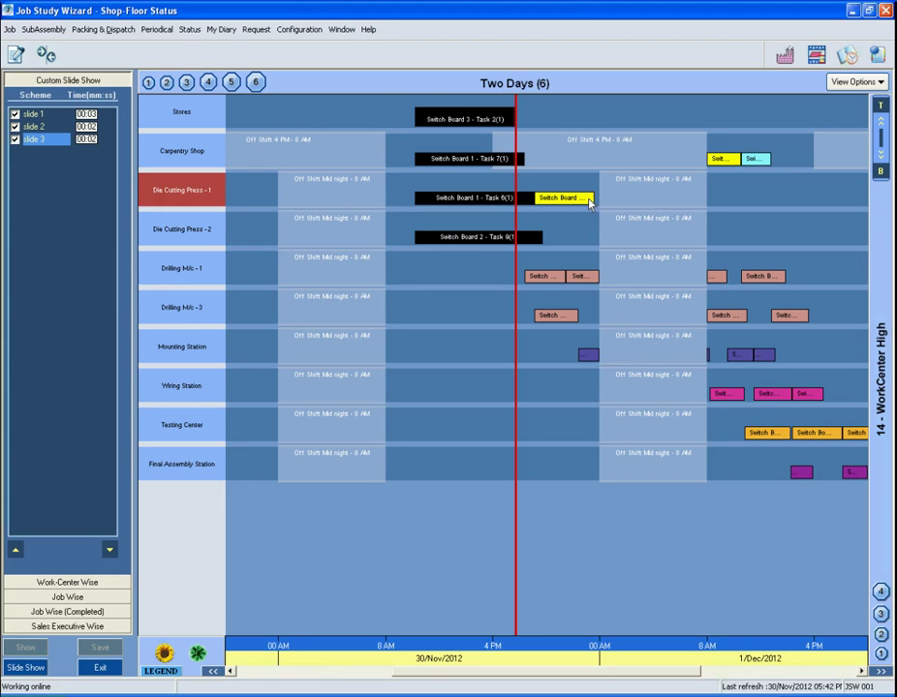
View the properties, attributes and execution preferences of Switch Board 3's Back Box drilling task on Drilling M/c -3
{"action": "mouse_move", "coordinate": [588, 201]}
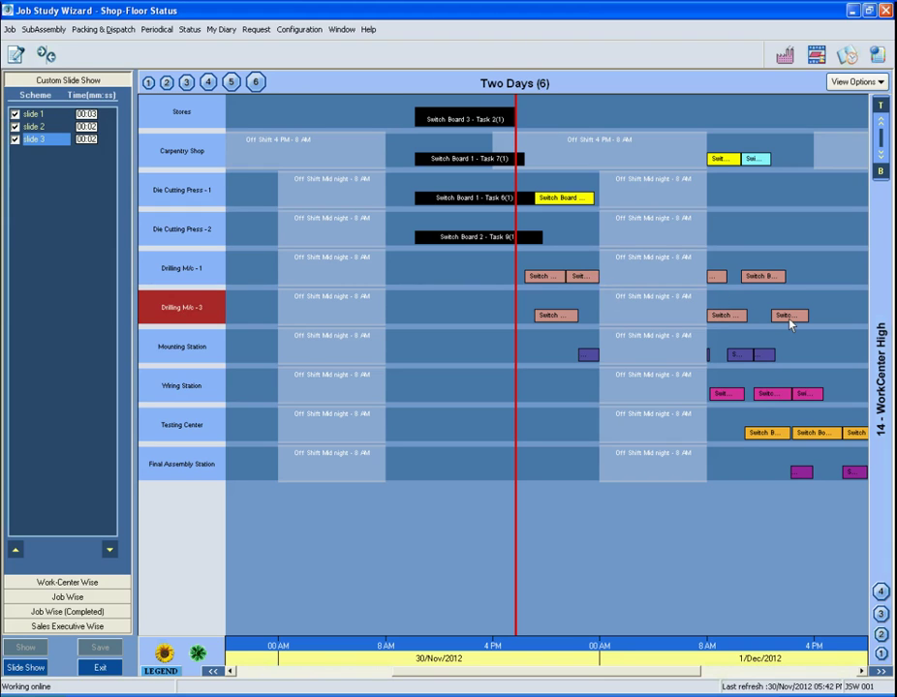
{"action": "mouse_move", "coordinate": [790, 324]}
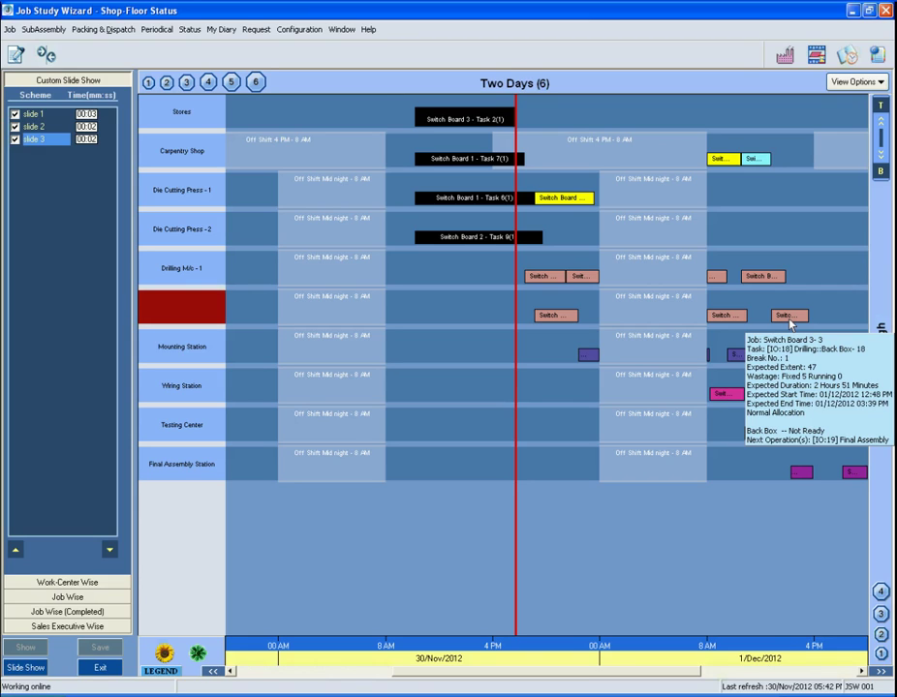
{"action": "right_click", "coordinate": [789, 322]}
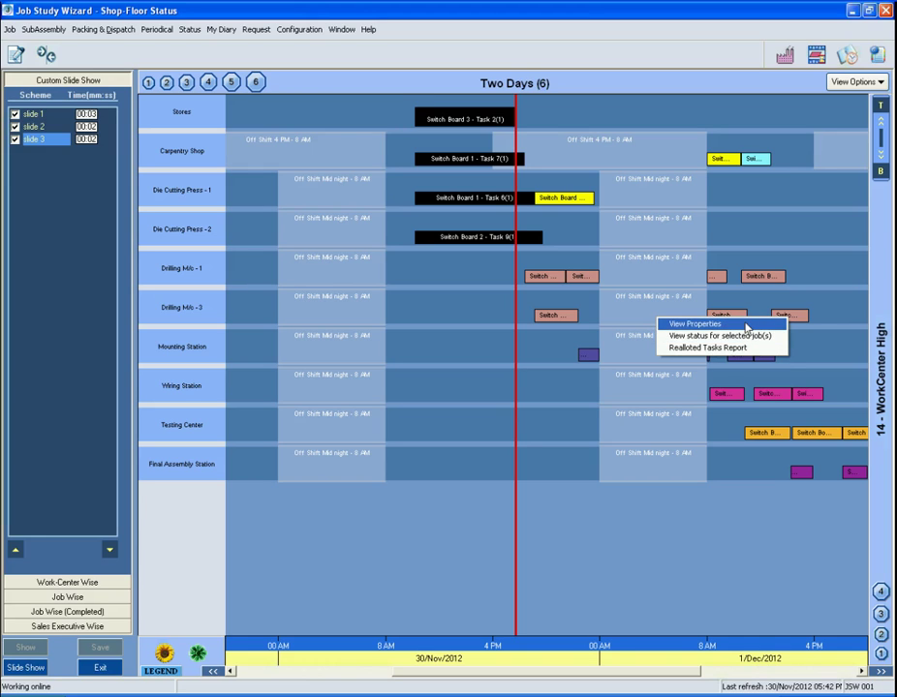
{"action": "left_click", "coordinate": [747, 328]}
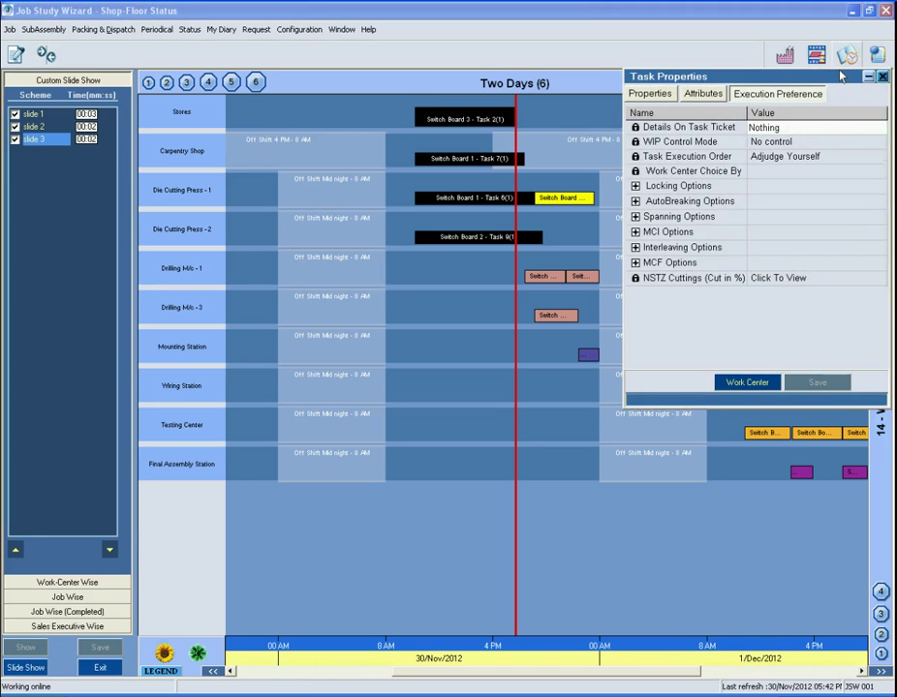
{"action": "left_click_drag", "start_coordinate": [792, 81], "coordinate": [749, 88]}
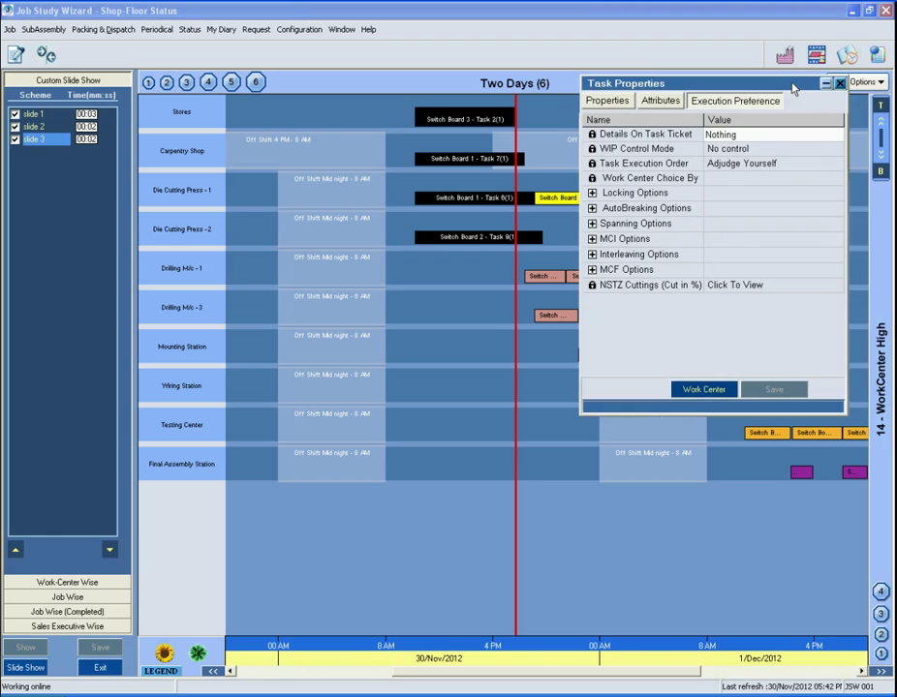
{"action": "left_click", "coordinate": [608, 102]}
{"action": "left_click", "coordinate": [667, 101]}
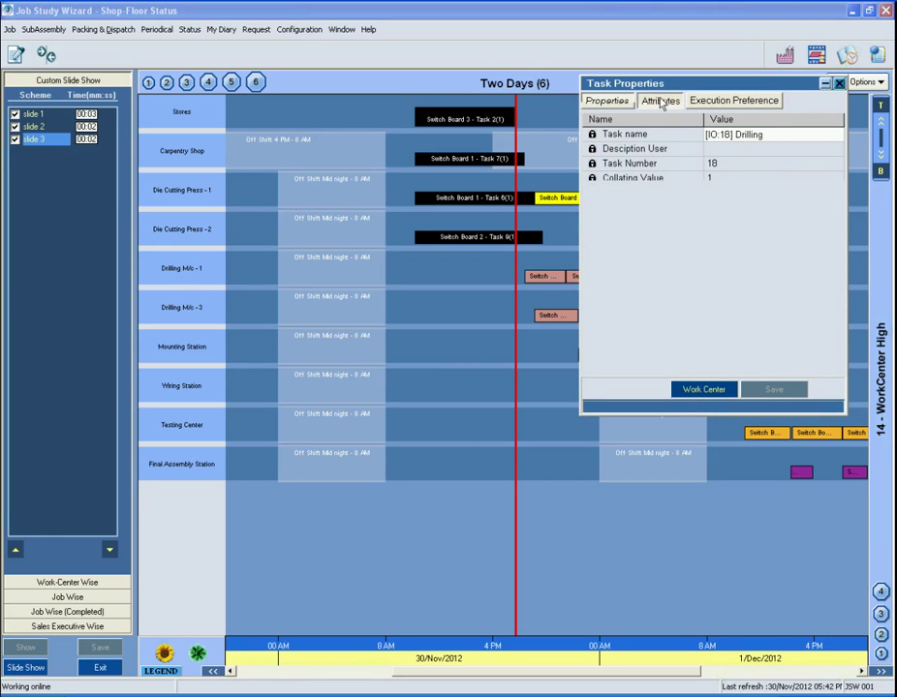
{"action": "left_click", "coordinate": [701, 103]}
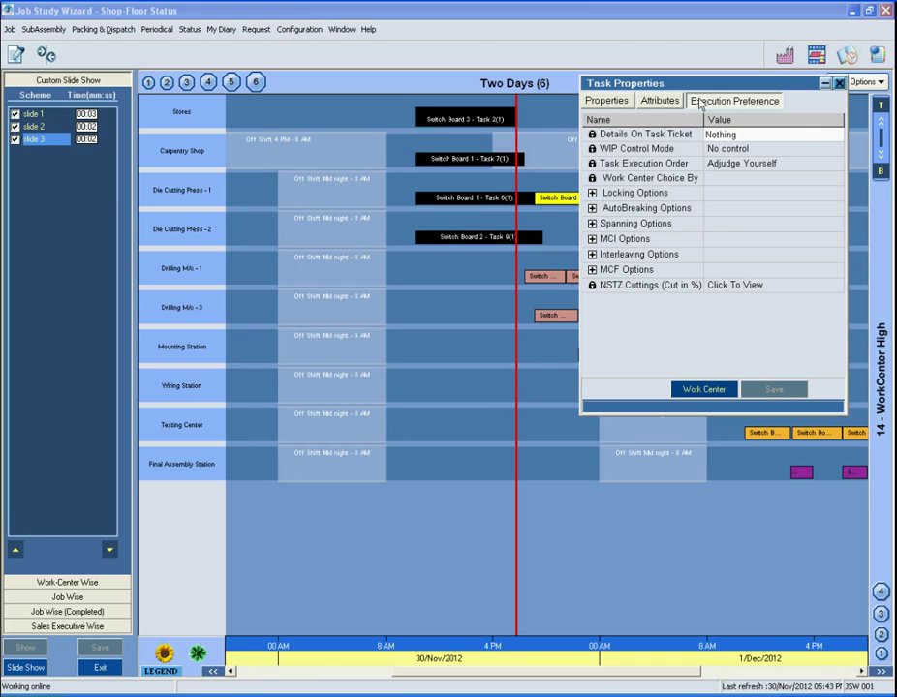
View the work center options for the drilling task and close its task properties
{"action": "left_click", "coordinate": [681, 391]}
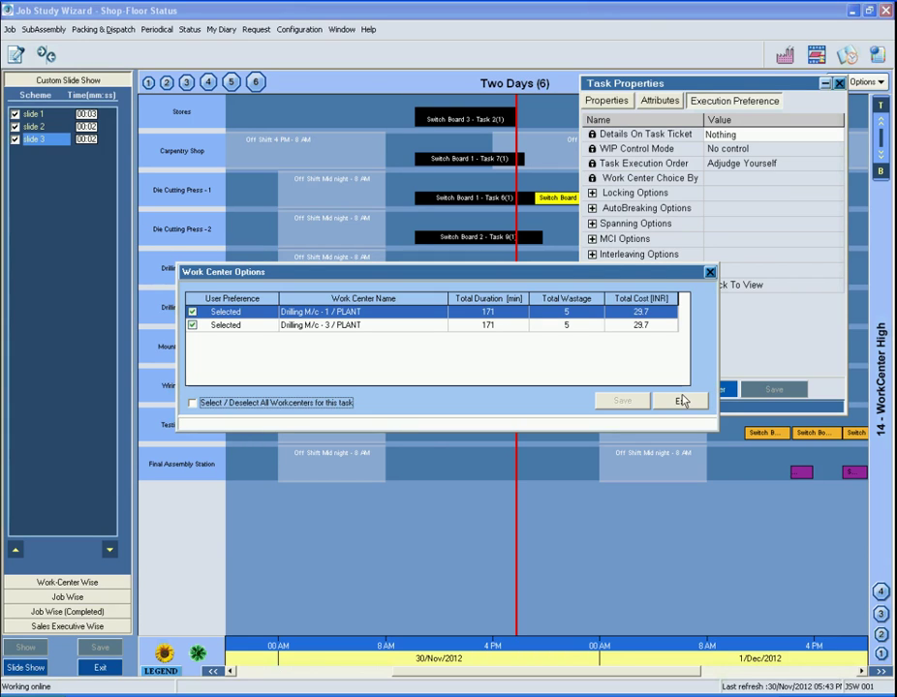
{"action": "left_click", "coordinate": [682, 403]}
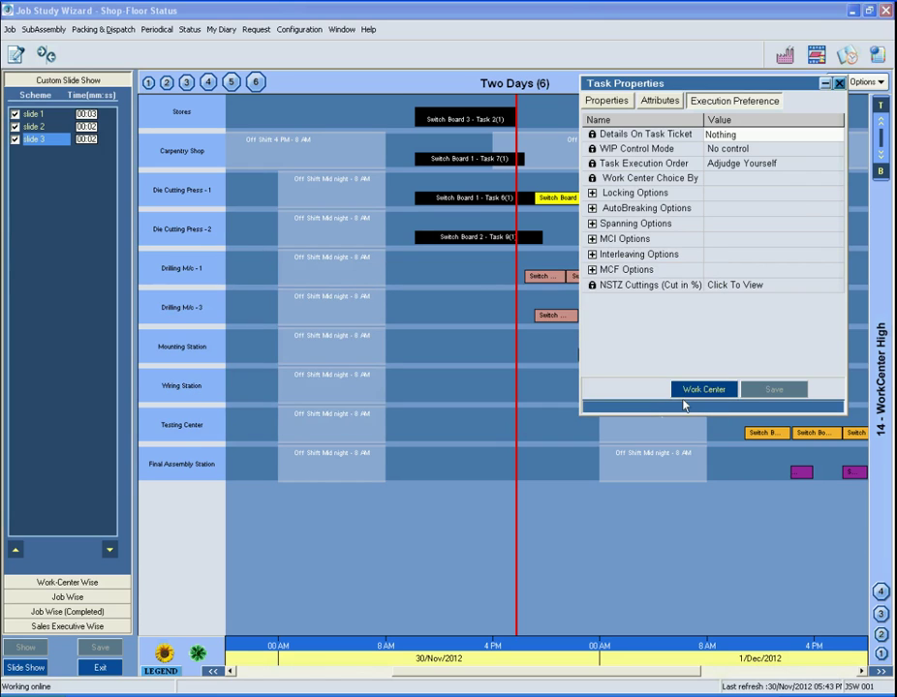
{"action": "left_click", "coordinate": [838, 84]}
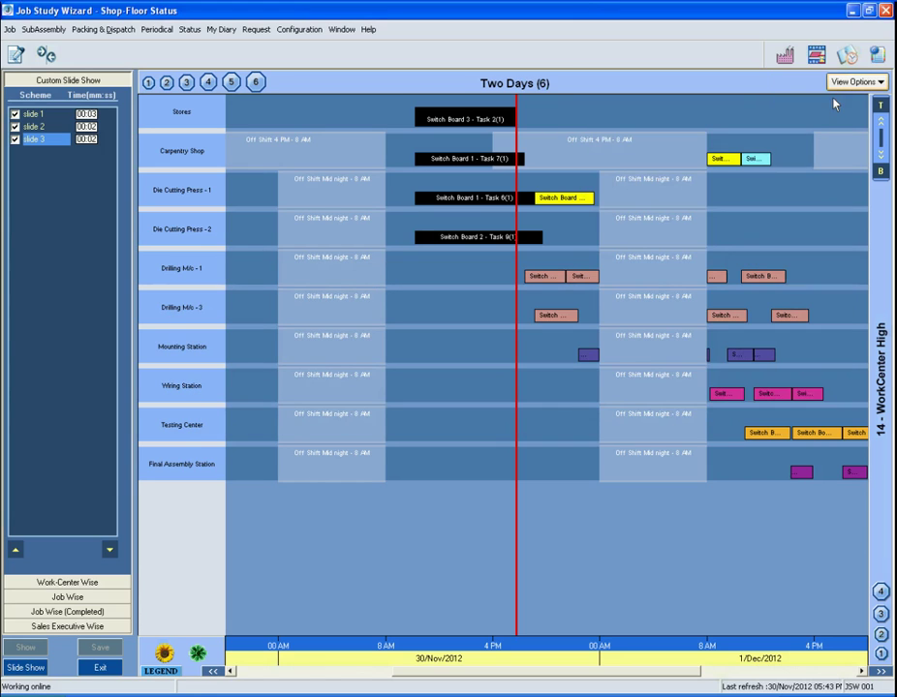
Open the job status selection from the yellow Die Cutting Press -1 task, mark Switch Board 1 and Switch Board 2, and exit without showing them
{"action": "right_click", "coordinate": [591, 200]}
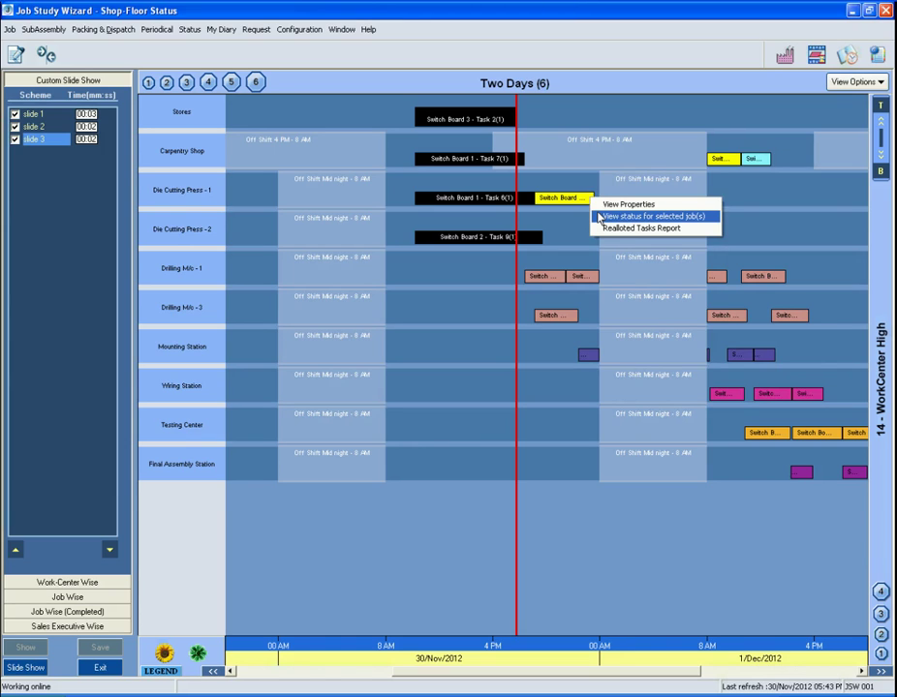
{"action": "left_click", "coordinate": [599, 217]}
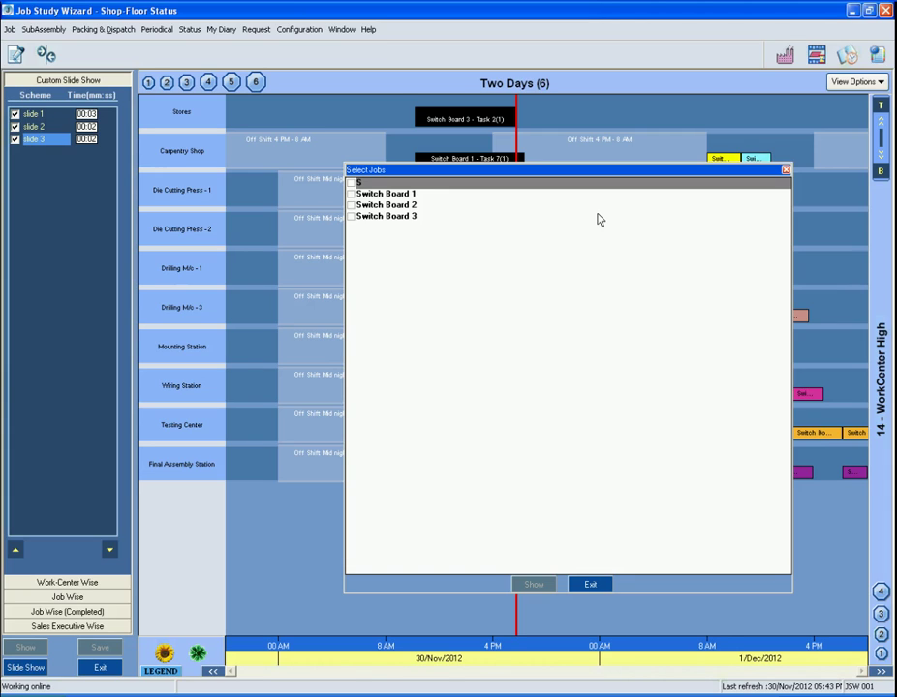
{"action": "left_click", "coordinate": [351, 195]}
{"action": "left_click", "coordinate": [351, 205]}
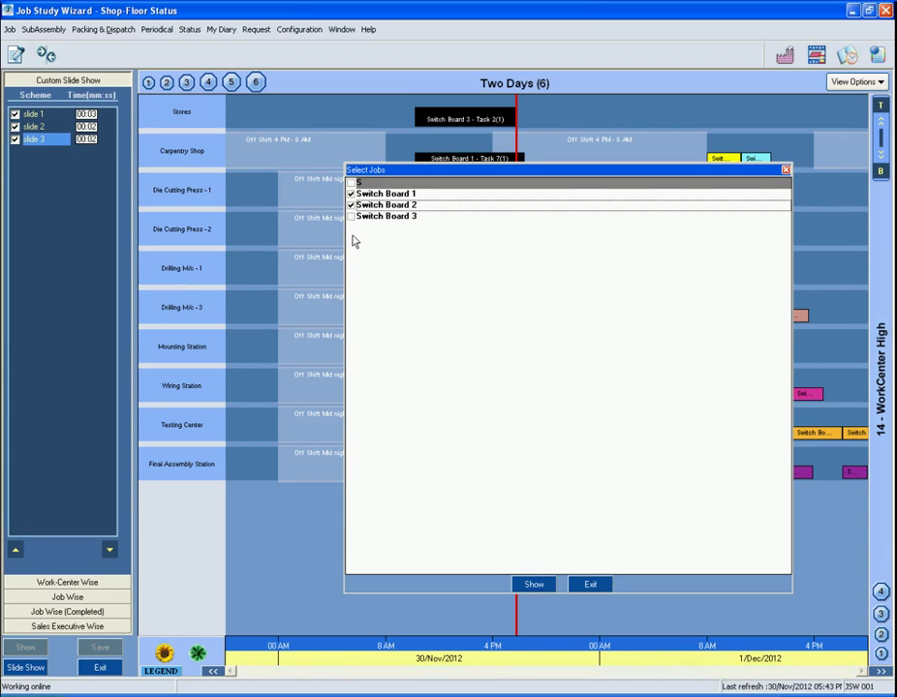
{"action": "left_click", "coordinate": [590, 584]}
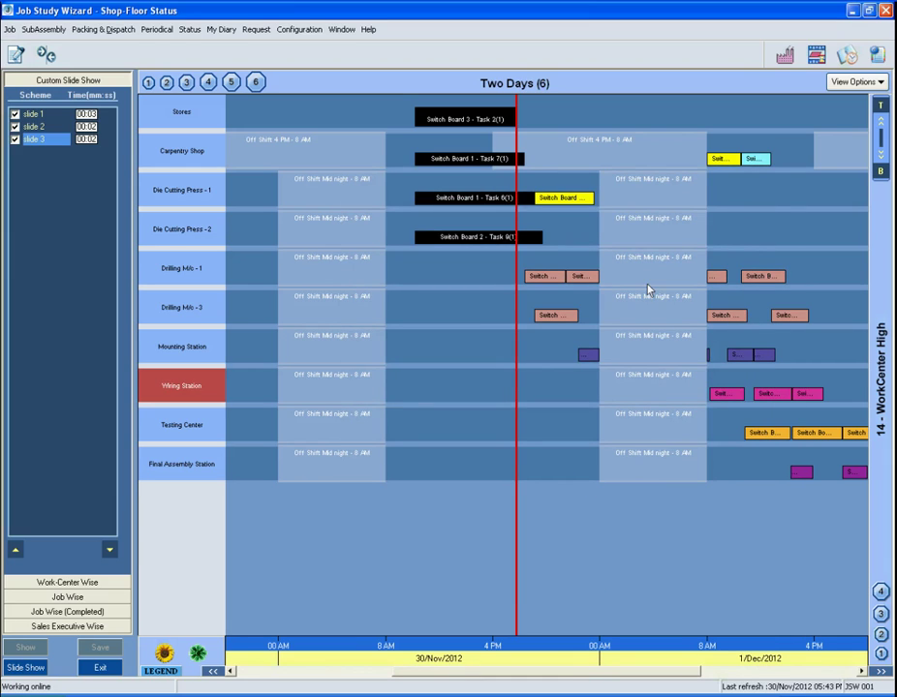
Review the options for the yellow Die Cutting Press -1 task and open those of the Switch Board 2 - Task 9 bar
{"action": "right_click", "coordinate": [585, 203]}
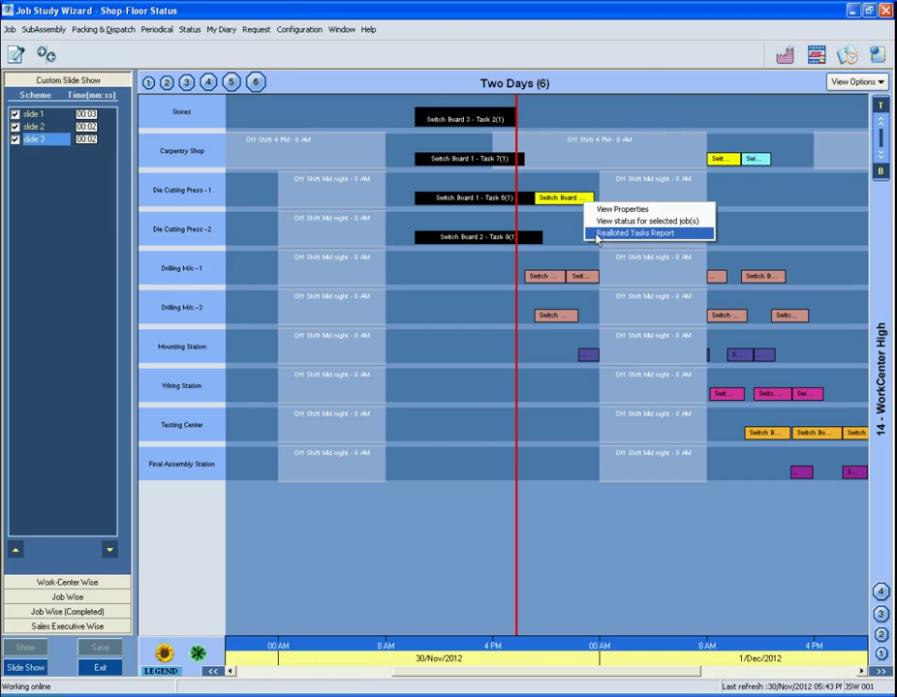
{"action": "left_click", "coordinate": [534, 241]}
{"action": "right_click", "coordinate": [535, 241]}
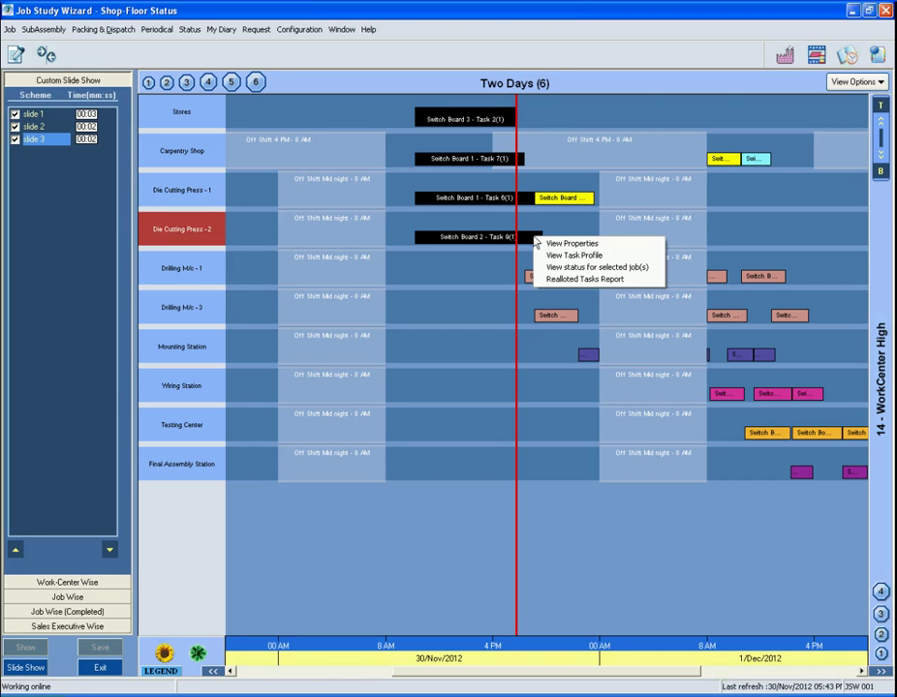